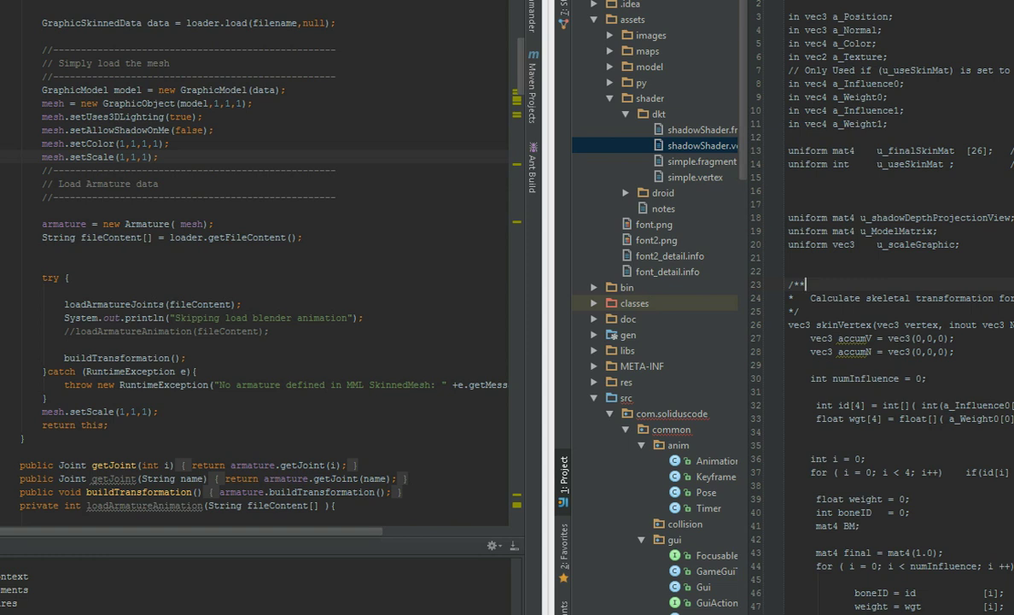
Examine the empty checkered-floor scene of the animation editor from several camera positions.
{"action": "left_click", "coordinate": [332, 197]}
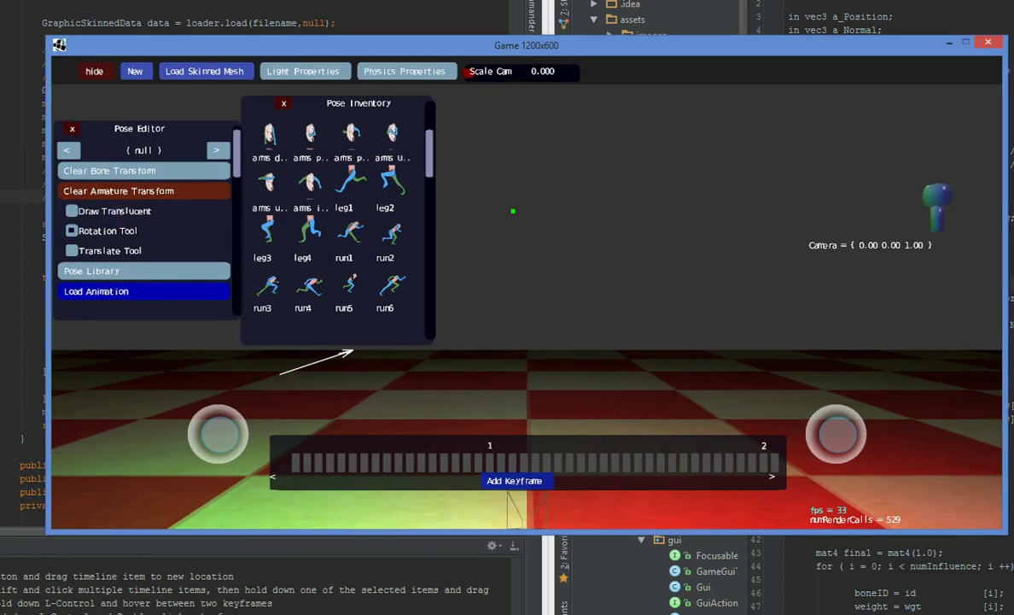
{"action": "left_click_drag", "start_coordinate": [773, 414], "coordinate": [796, 473]}
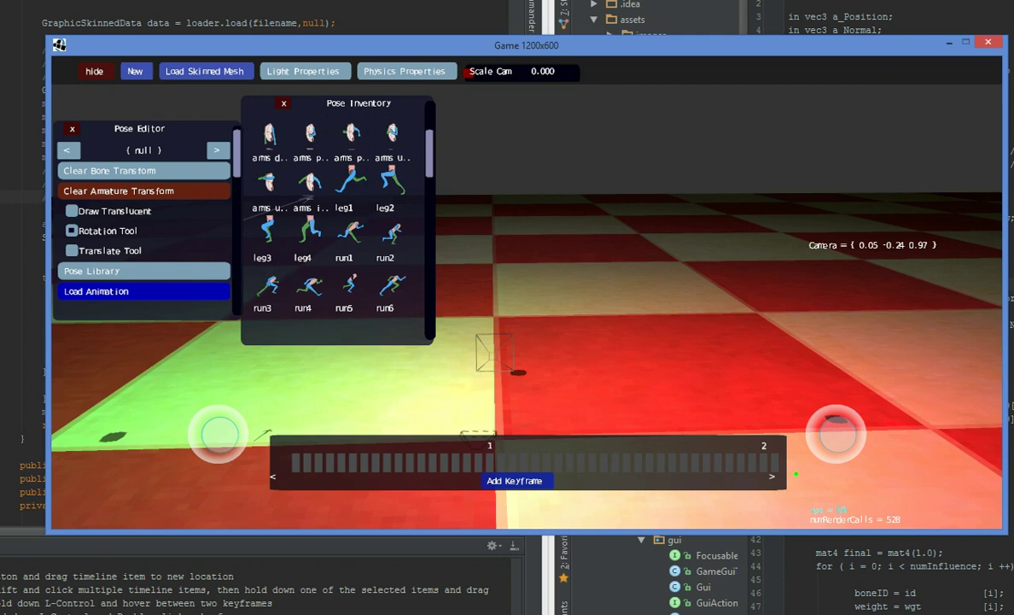
{"action": "key", "text": "a"}
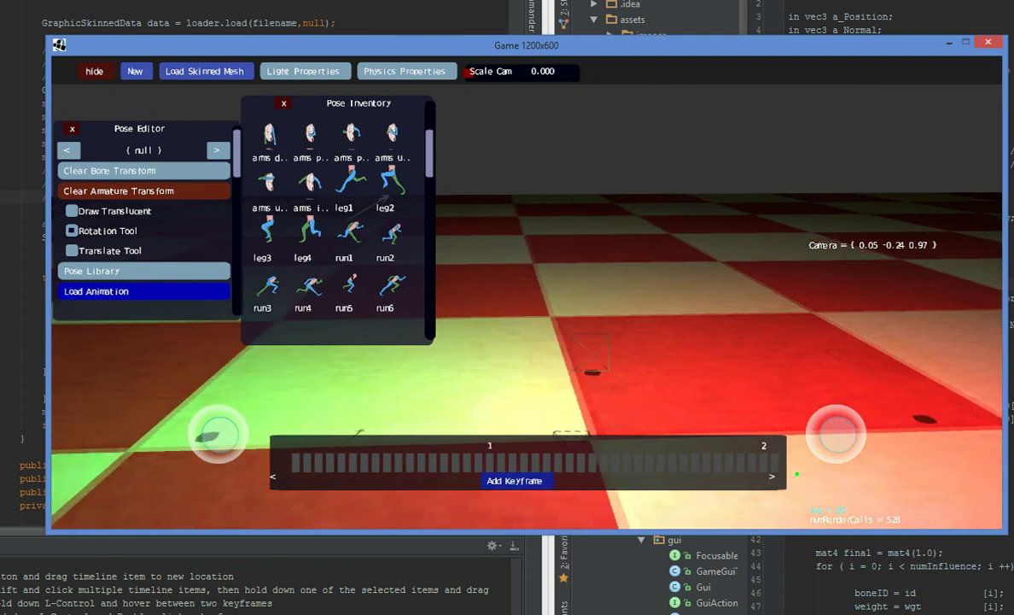
{"action": "key", "text": "d"}
{"action": "key", "text": "s"}
{"action": "key", "text": "space"}
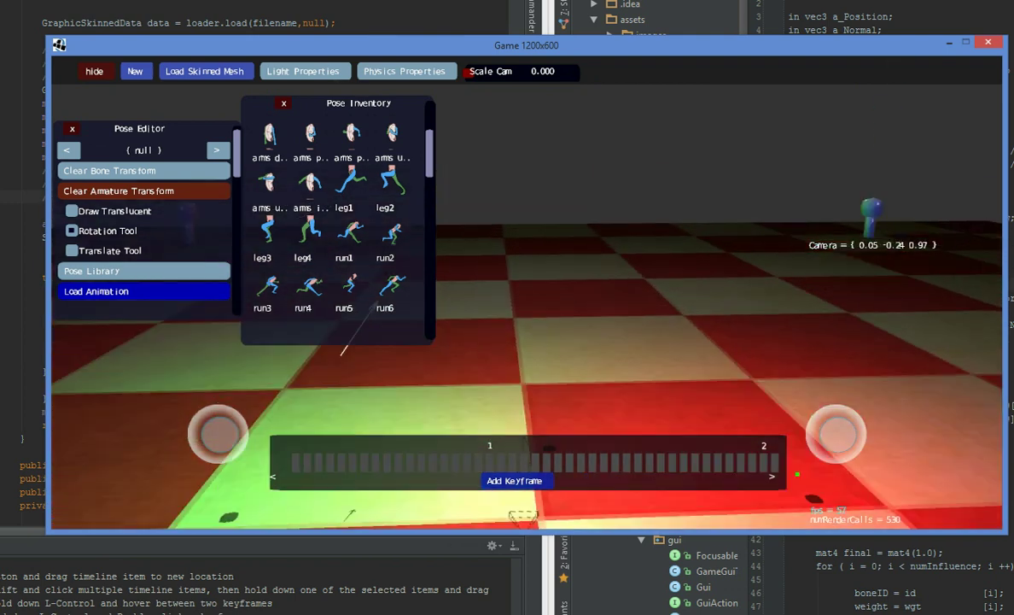
{"action": "left_click_drag", "start_coordinate": [813, 472], "coordinate": [823, 444]}
{"action": "key", "text": "s"}
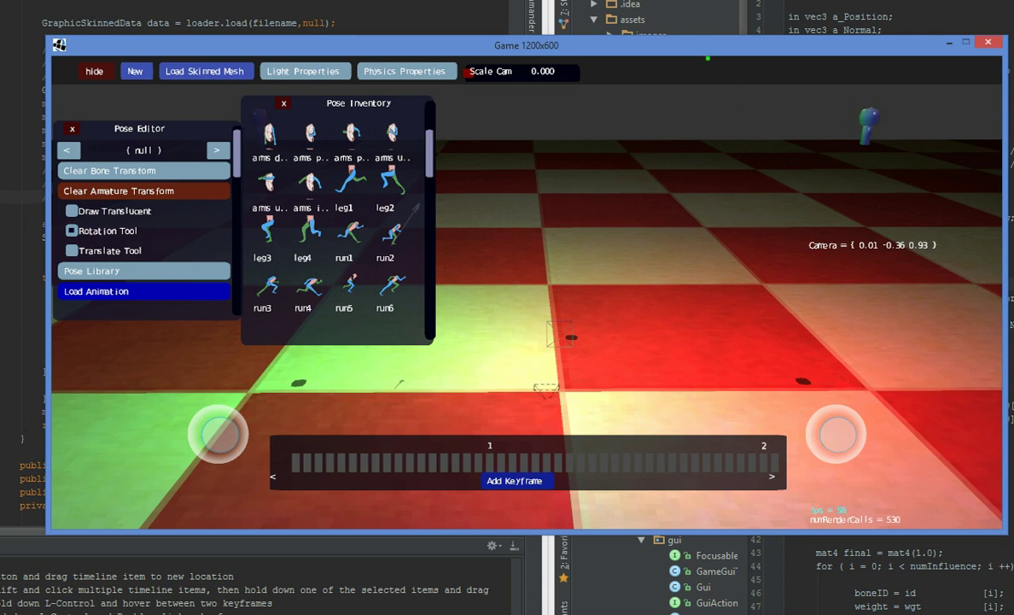
{"action": "left_click_drag", "start_coordinate": [708, 46], "coordinate": [682, 45]}
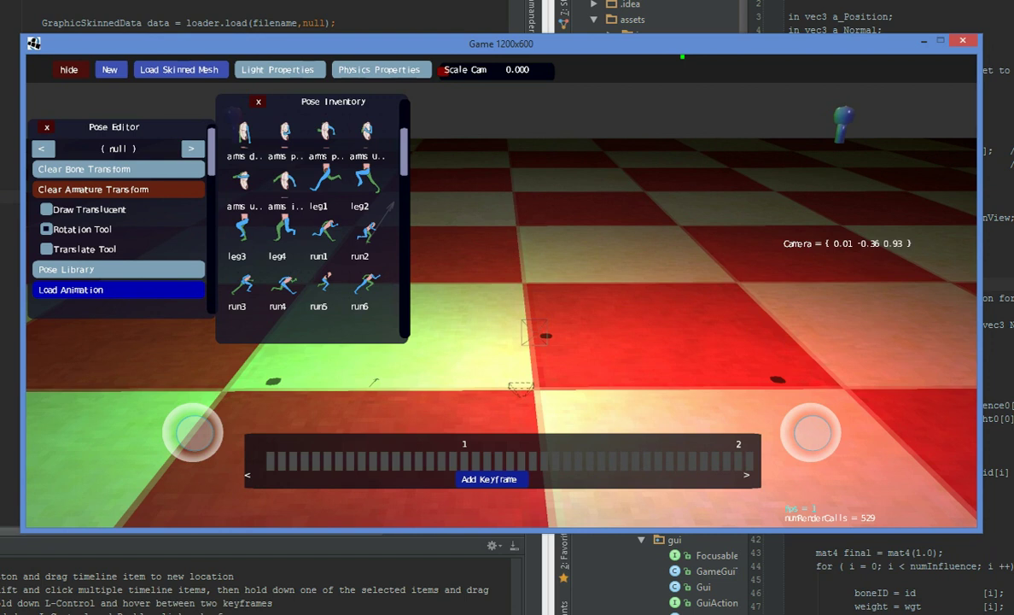
{"action": "scroll", "coordinate": [596, 294], "scroll_direction": "up", "scroll_amount": 6}
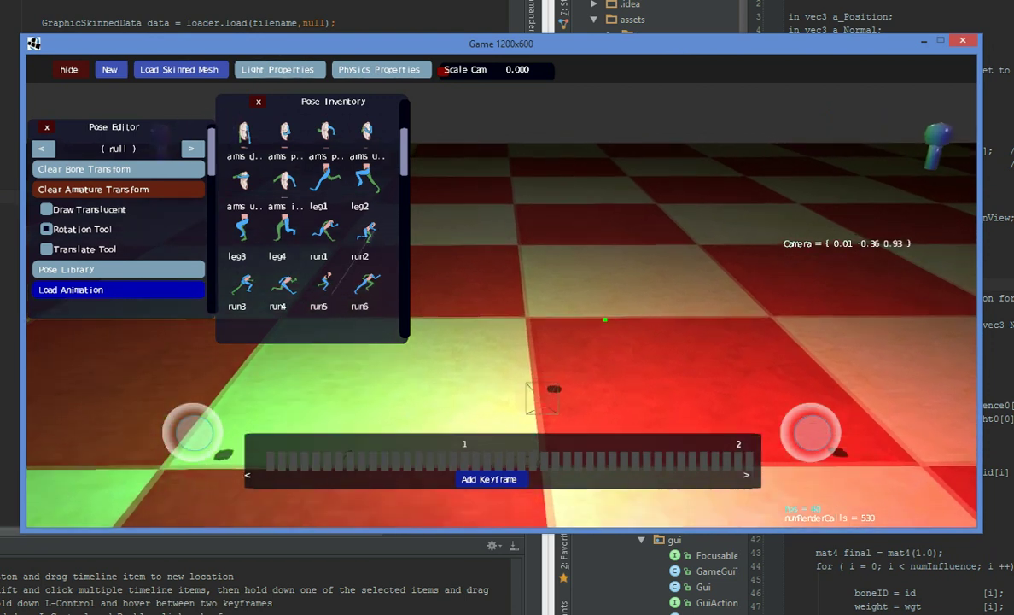
{"action": "scroll", "coordinate": [595, 294], "scroll_direction": "down", "scroll_amount": 4}
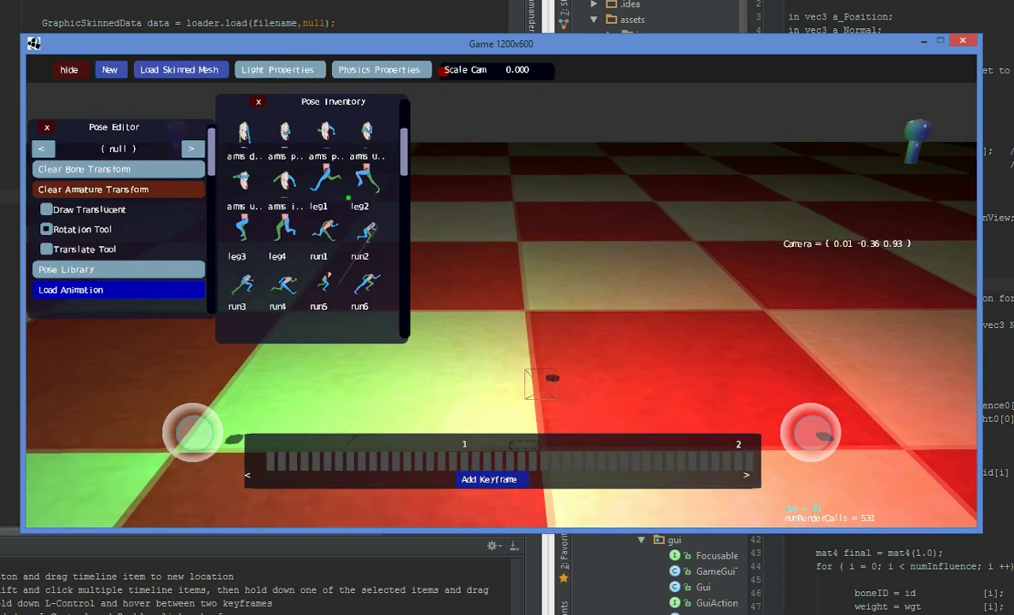
Load the skinned mesh human.s3d from the assets/skinned folder into the scene.
{"action": "left_click", "coordinate": [203, 70]}
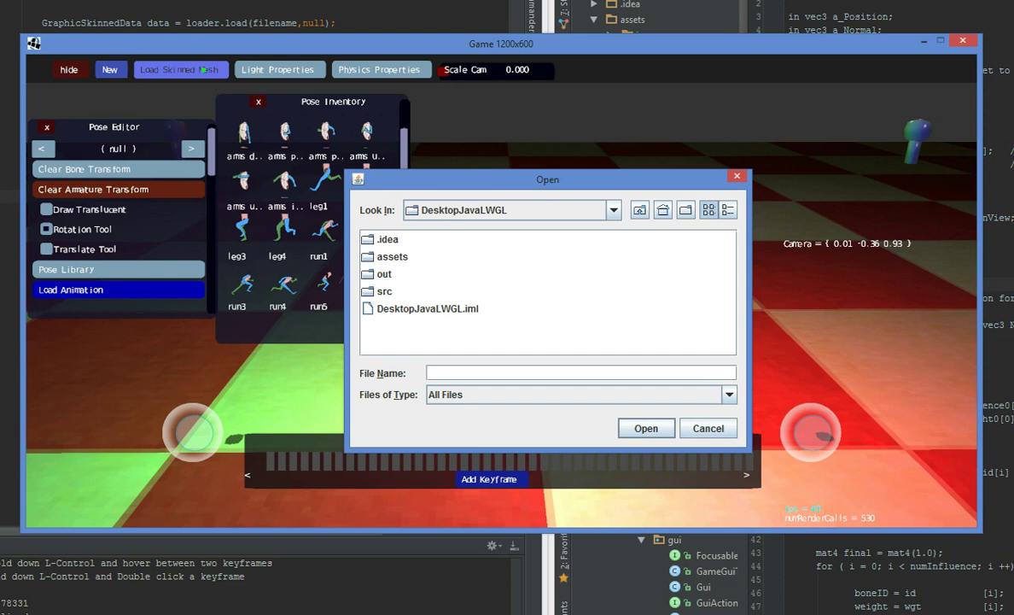
{"action": "left_click", "coordinate": [392, 257]}
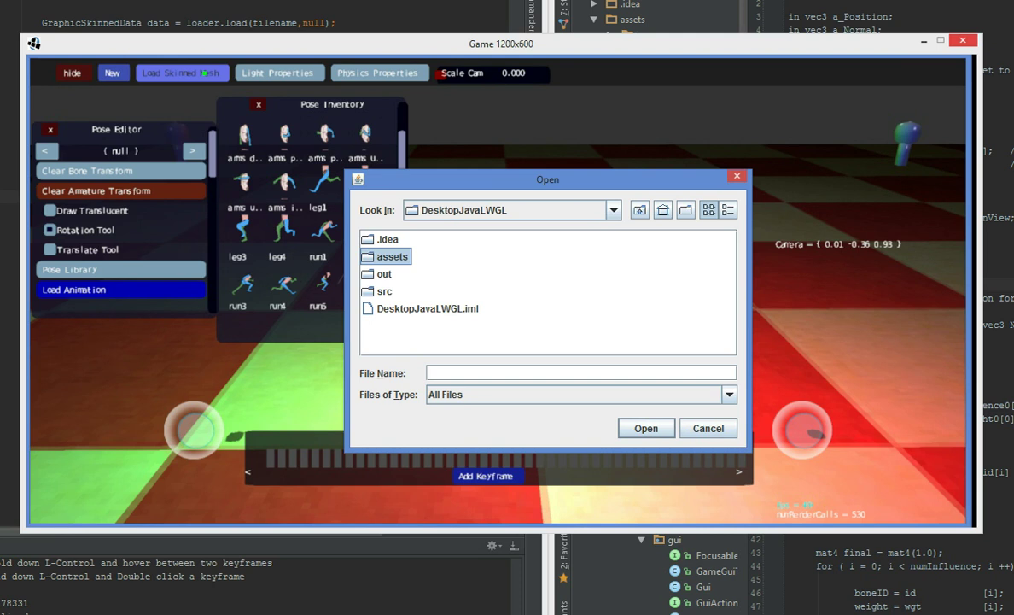
{"action": "left_click", "coordinate": [384, 291]}
{"action": "double_click", "coordinate": [391, 257]}
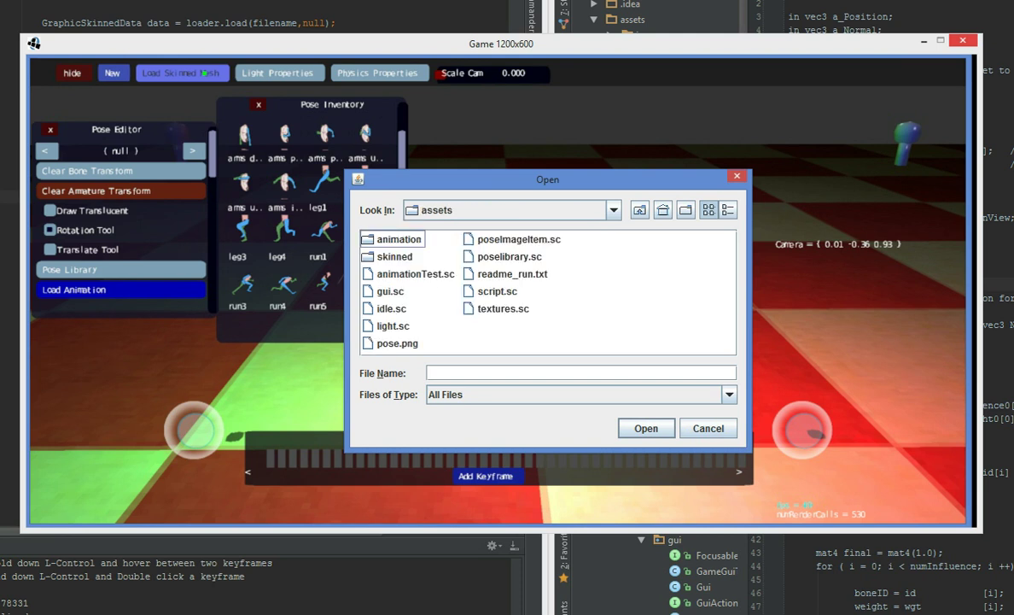
{"action": "double_click", "coordinate": [393, 256]}
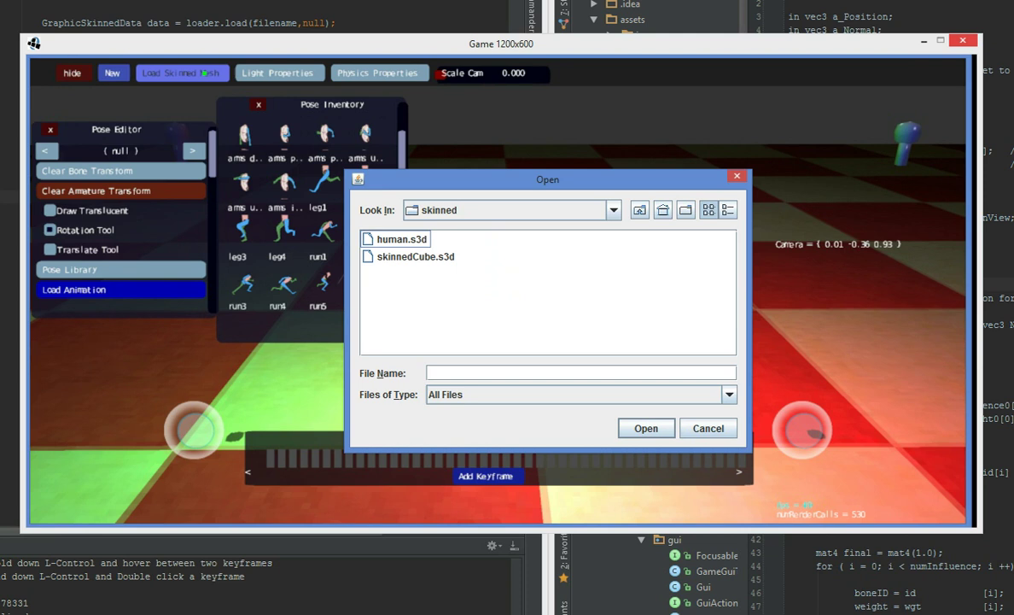
{"action": "left_click", "coordinate": [402, 239]}
{"action": "double_click", "coordinate": [396, 239]}
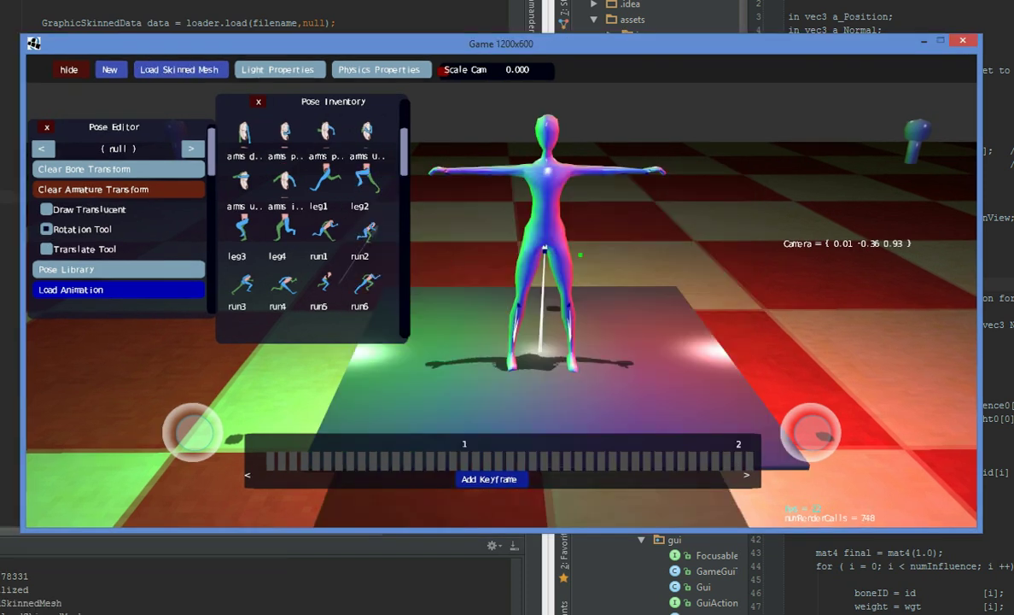
Select the human figure's root joint and turn on translucent drawing to reveal the armature.
{"action": "key", "text": "w"}
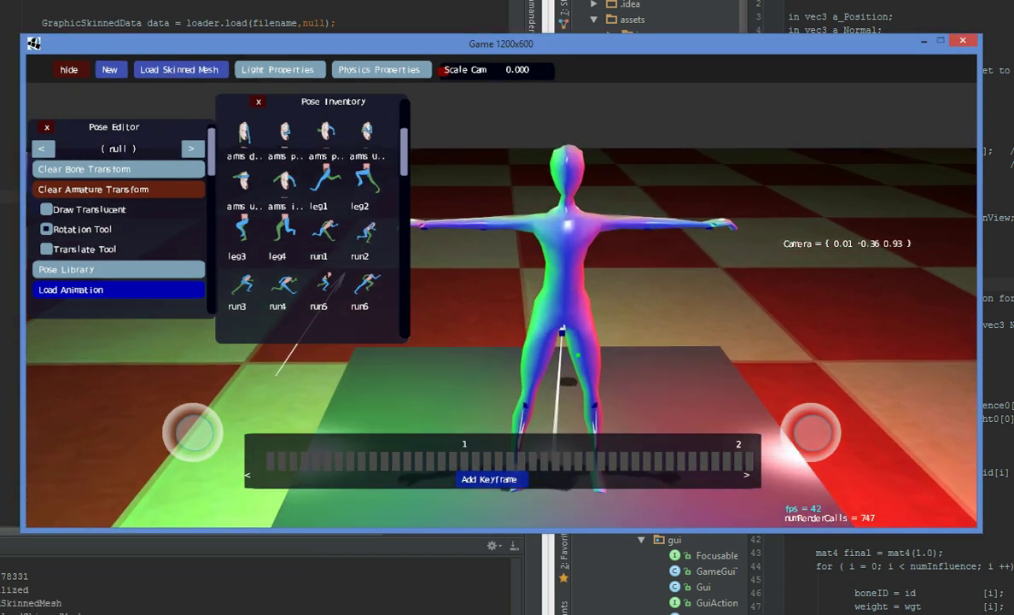
{"action": "key", "text": "s"}
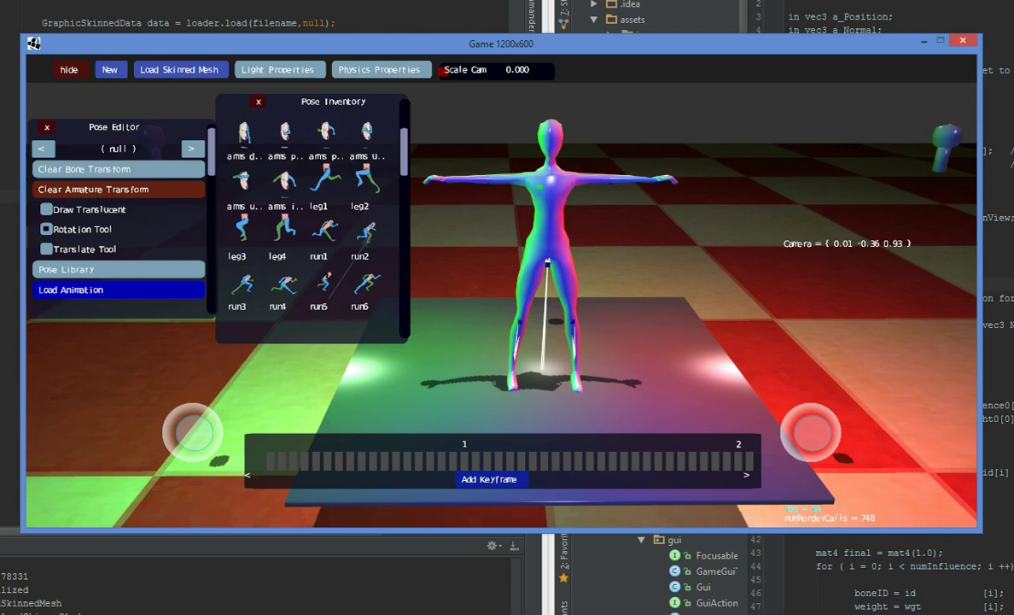
{"action": "key", "text": "s"}
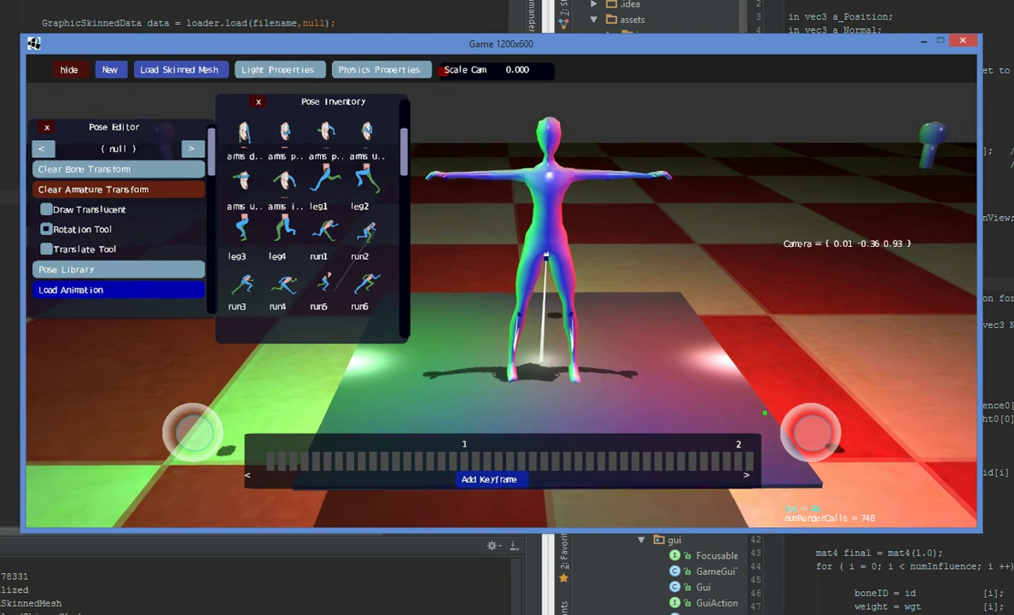
{"action": "key", "text": "d"}
{"action": "key", "text": "w"}
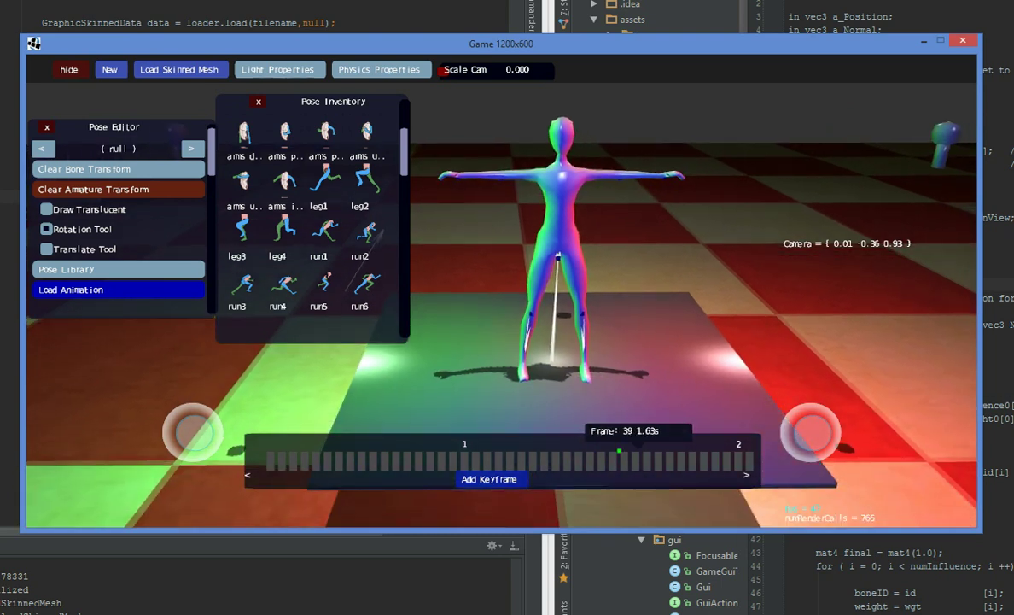
{"action": "key", "text": "s"}
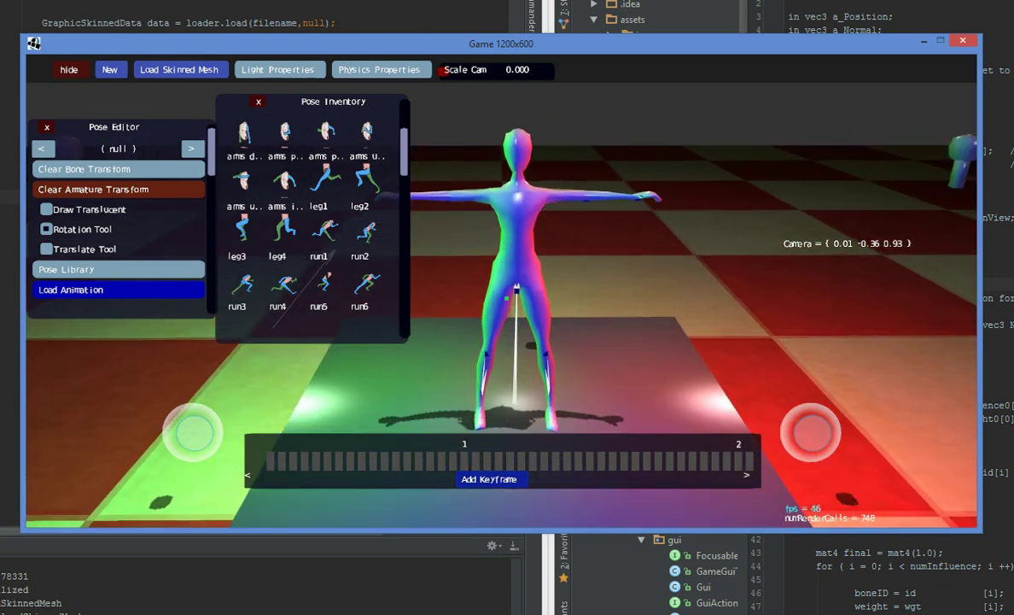
{"action": "left_click", "coordinate": [513, 293]}
{"action": "key", "text": "w"}
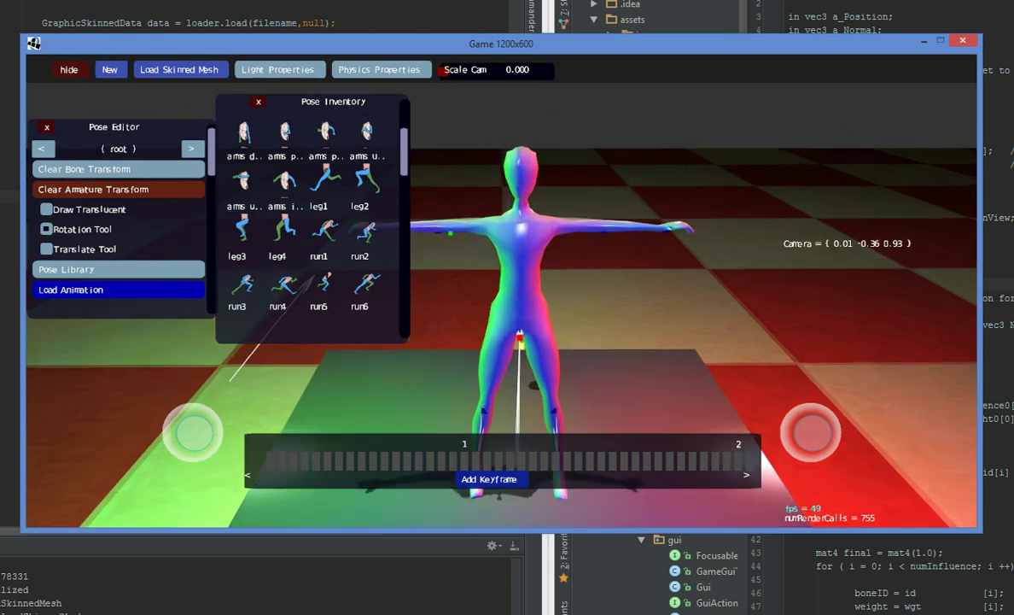
{"action": "left_click", "coordinate": [104, 213]}
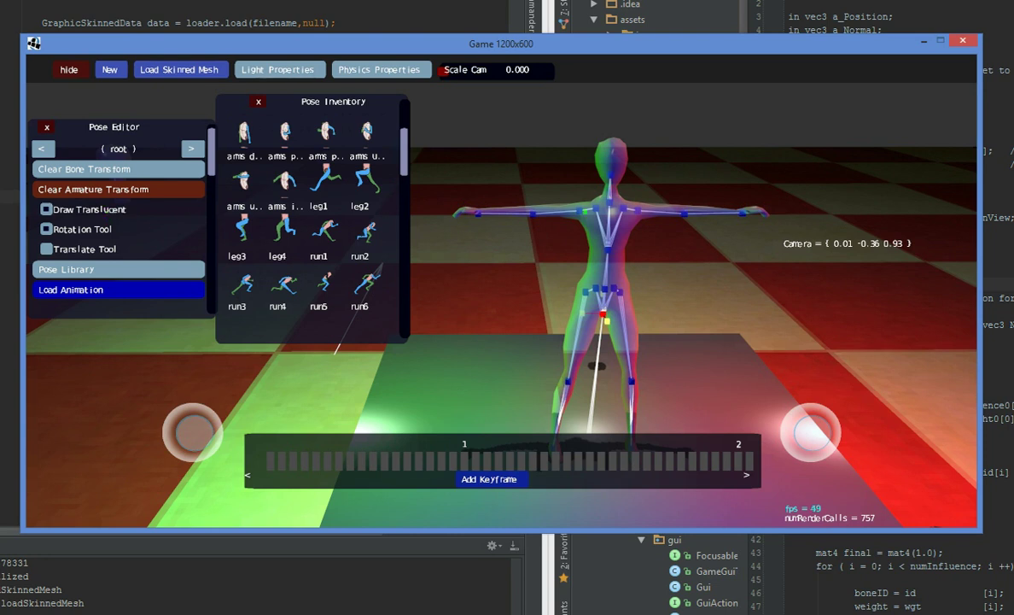
Select the right upper arm joint and add a starting keyframe just before the 0.50 s mark.
{"action": "left_click", "coordinate": [583, 212]}
{"action": "key", "text": "d"}
{"action": "key", "text": "w"}
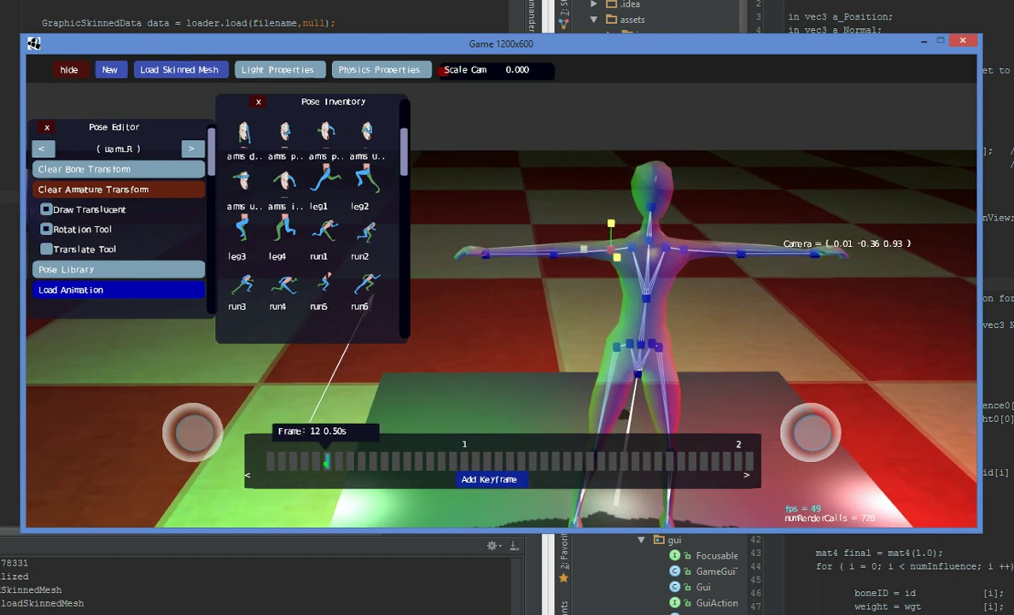
{"action": "left_click", "coordinate": [315, 461]}
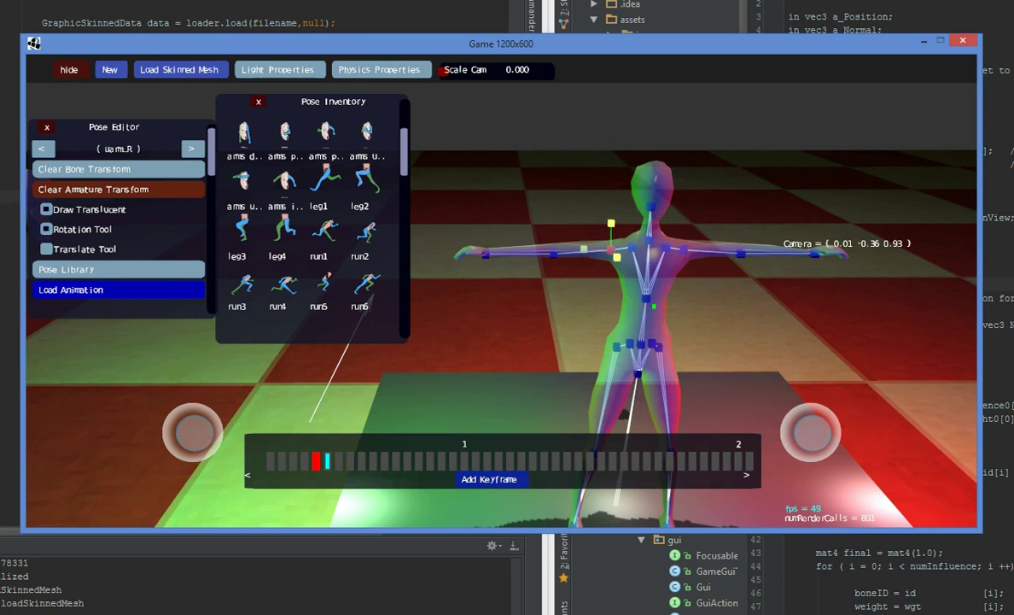
Rotate the right upper arm down beside the body in stages, adding a keyframe for the partly lowered and the fully lowered pose.
{"action": "mouse_move", "coordinate": [618, 257]}
{"action": "left_mouse_down"}
{"action": "mouse_move", "coordinate": [570, 232]}
{"action": "mouse_move", "coordinate": [753, 334]}
{"action": "left_mouse_up"}
{"action": "key", "text": "Right"}
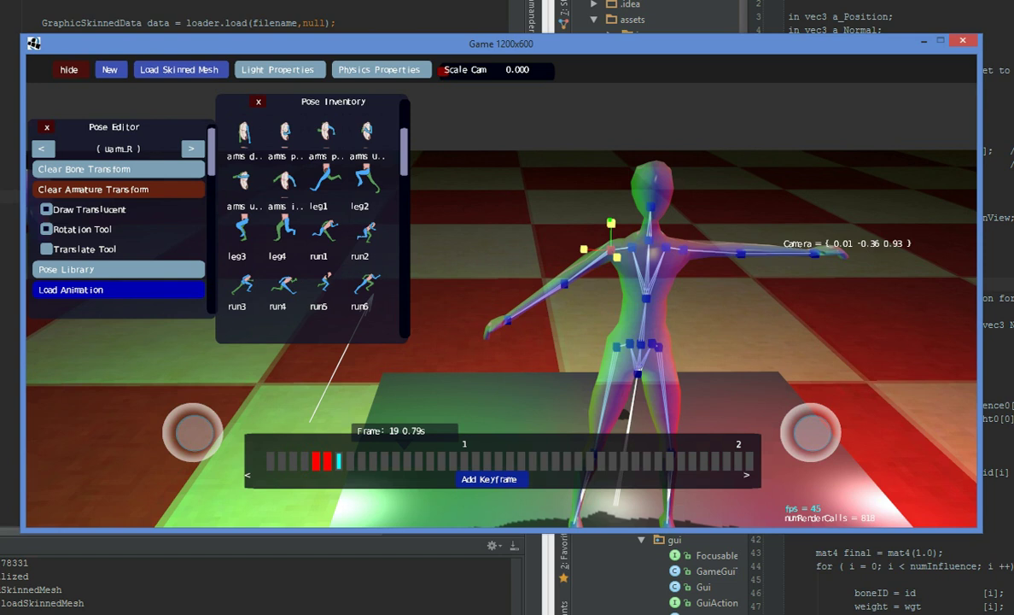
{"action": "left_click_drag", "start_coordinate": [611, 225], "coordinate": [613, 202]}
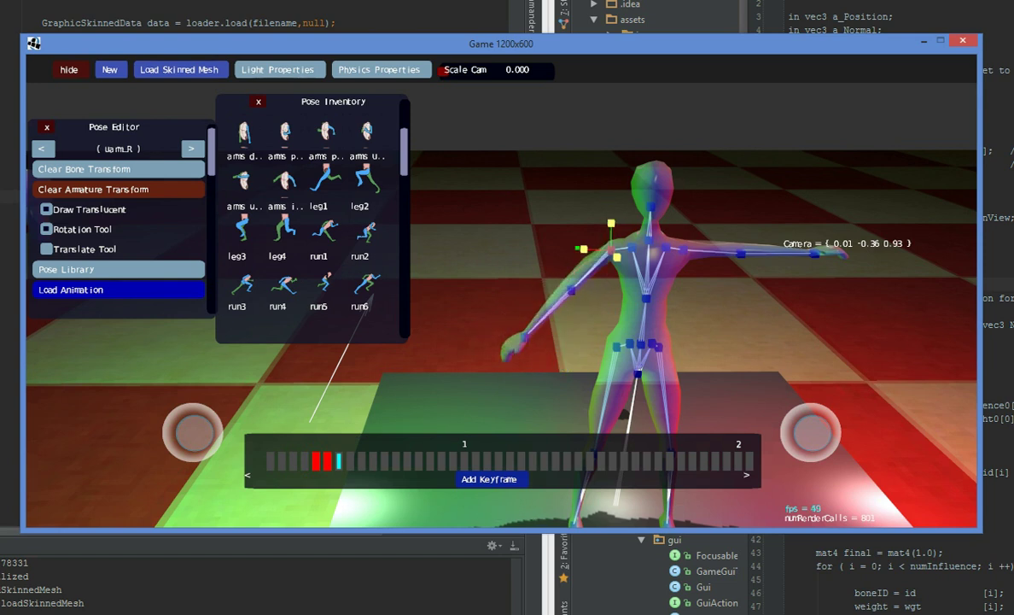
{"action": "mouse_move", "coordinate": [583, 249]}
{"action": "left_mouse_down"}
{"action": "mouse_move", "coordinate": [569, 253]}
{"action": "mouse_move", "coordinate": [605, 250]}
{"action": "mouse_move", "coordinate": [577, 246]}
{"action": "left_mouse_up"}
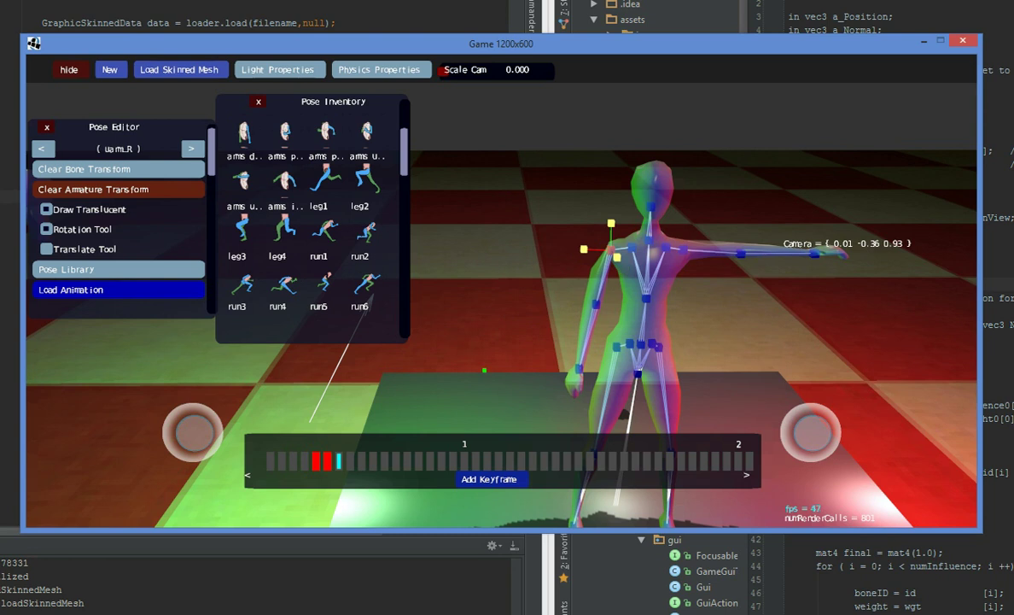
{"action": "left_click", "coordinate": [385, 461]}
{"action": "left_click", "coordinate": [490, 479]}
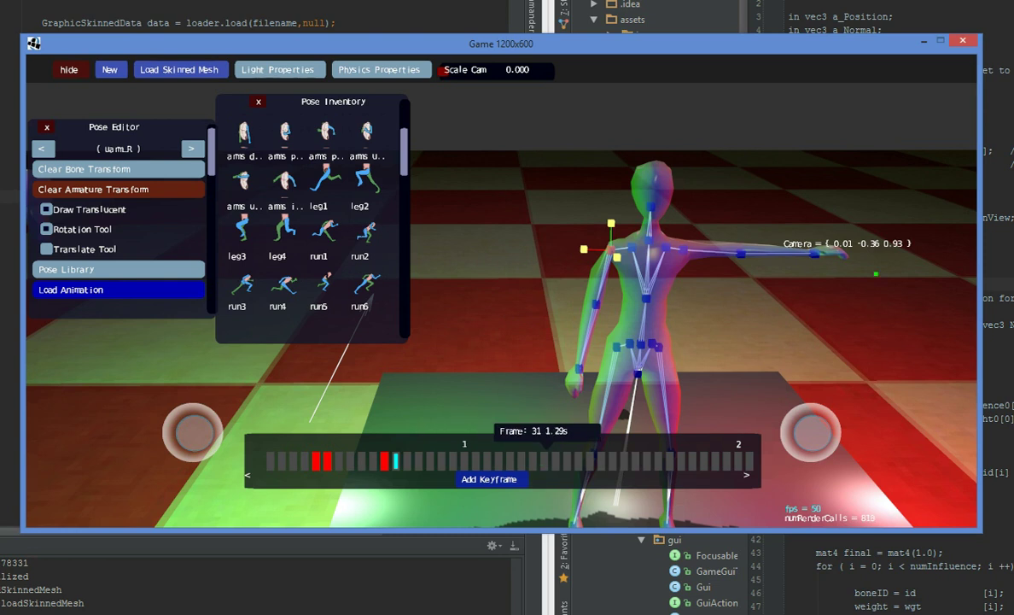
Rotate the left upper arm down beside the body and add a keyframe for it shortly before the 1 s mark.
{"action": "left_click", "coordinate": [685, 251]}
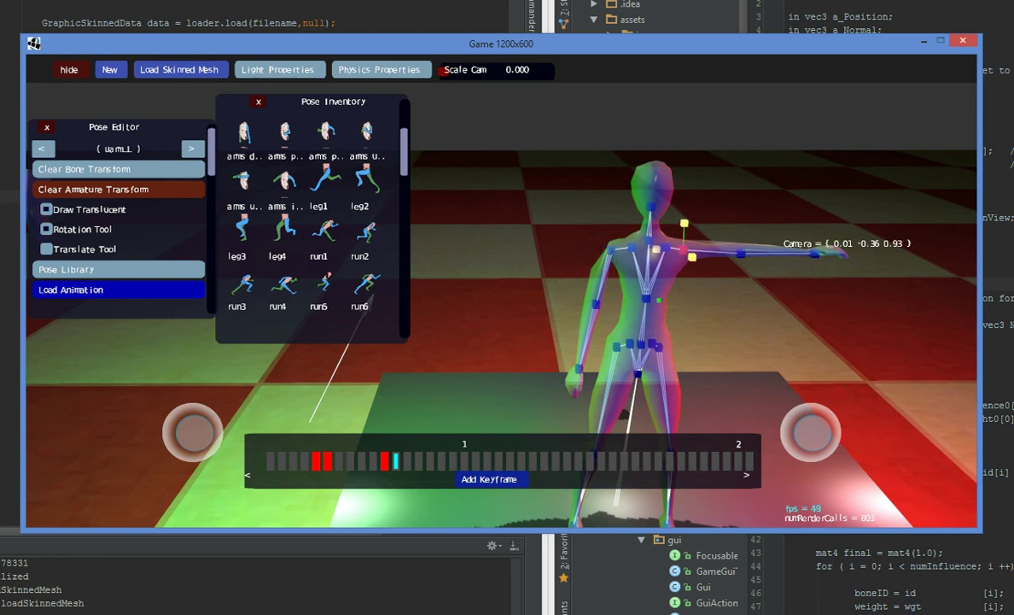
{"action": "left_click", "coordinate": [442, 462]}
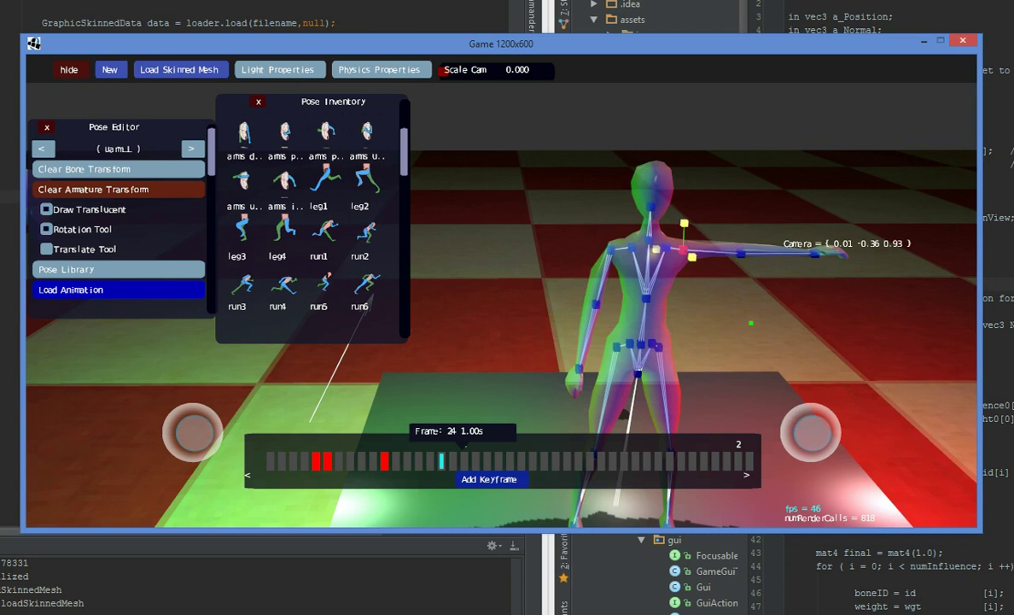
{"action": "mouse_move", "coordinate": [685, 223]}
{"action": "left_mouse_down"}
{"action": "mouse_move", "coordinate": [708, 182]}
{"action": "mouse_move", "coordinate": [677, 211]}
{"action": "mouse_move", "coordinate": [684, 224]}
{"action": "left_mouse_up"}
{"action": "left_click_drag", "start_coordinate": [698, 262], "coordinate": [496, 159]}
{"action": "left_click_drag", "start_coordinate": [692, 257], "coordinate": [651, 170]}
{"action": "left_click", "coordinate": [490, 479]}
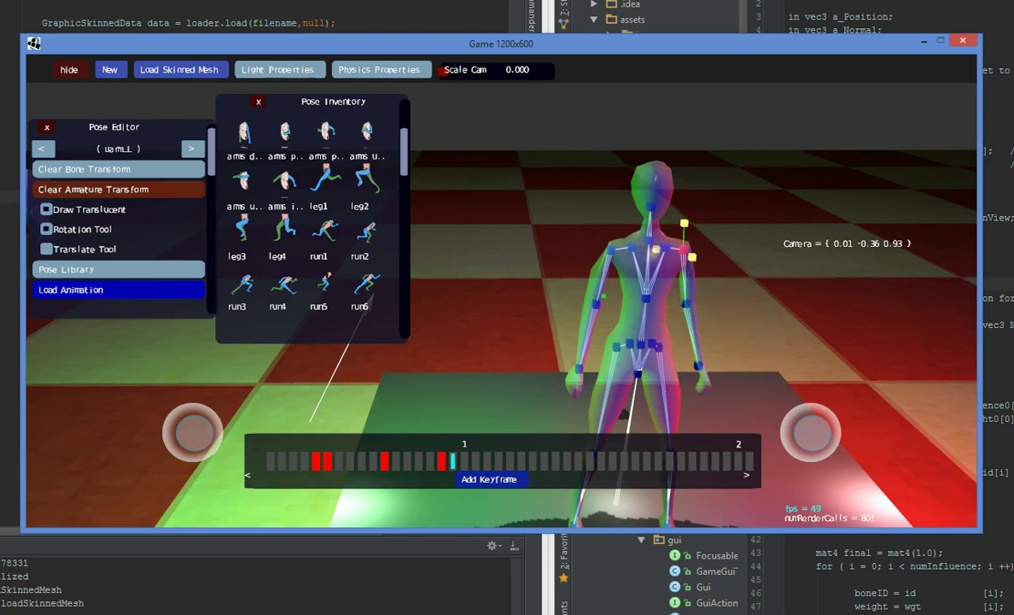
Swing the left leg outward by rotating the left hip joint and add a keyframe for it at frame 26.
{"action": "key", "text": "s"}
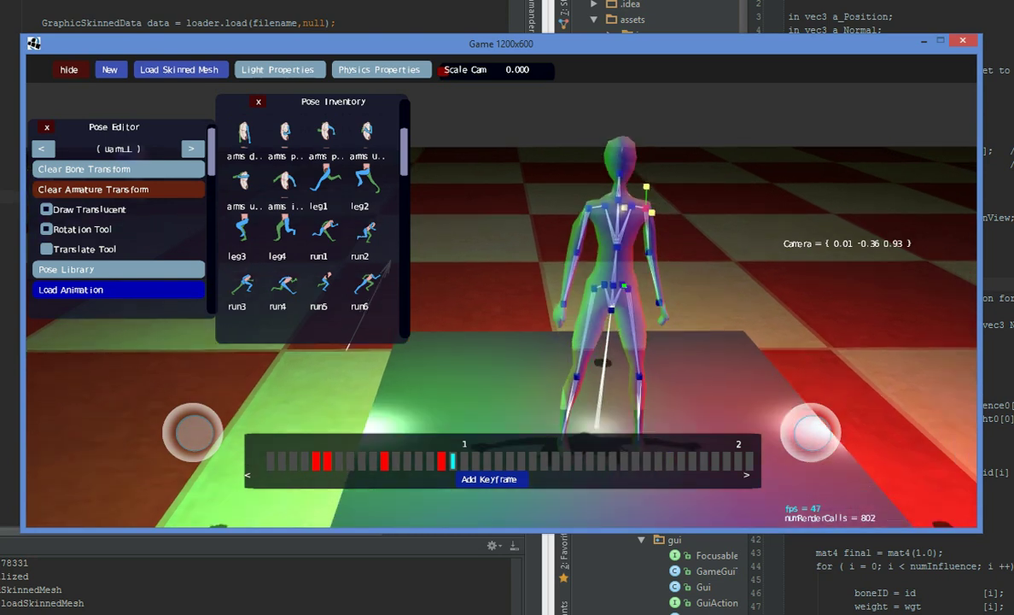
{"action": "left_click", "coordinate": [489, 465]}
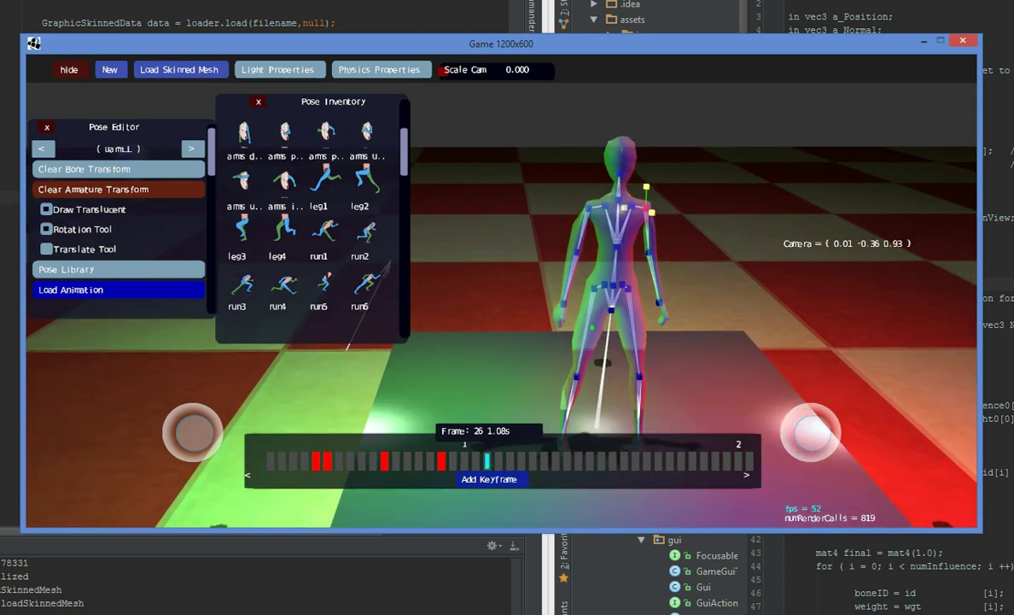
{"action": "left_click", "coordinate": [621, 286]}
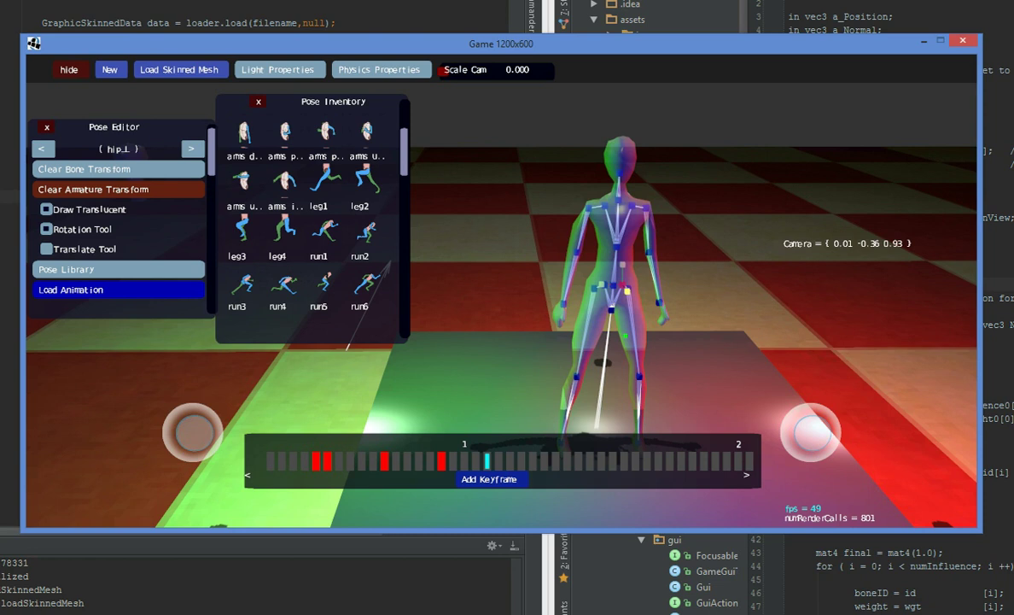
{"action": "left_click_drag", "start_coordinate": [625, 335], "coordinate": [650, 341]}
{"action": "left_click_drag", "start_coordinate": [917, 311], "coordinate": [908, 276]}
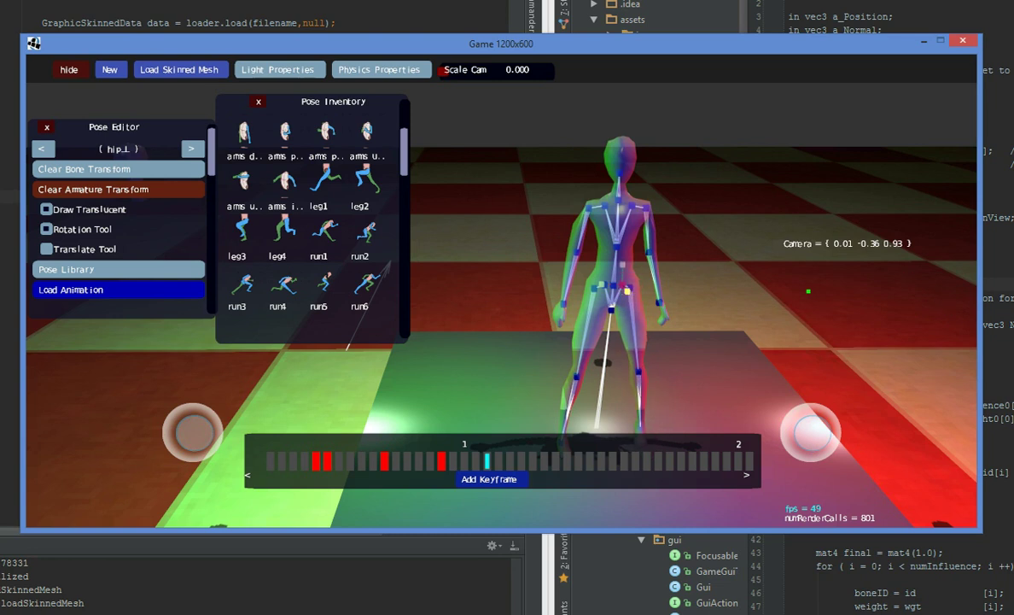
{"action": "left_click_drag", "start_coordinate": [628, 291], "coordinate": [598, 292]}
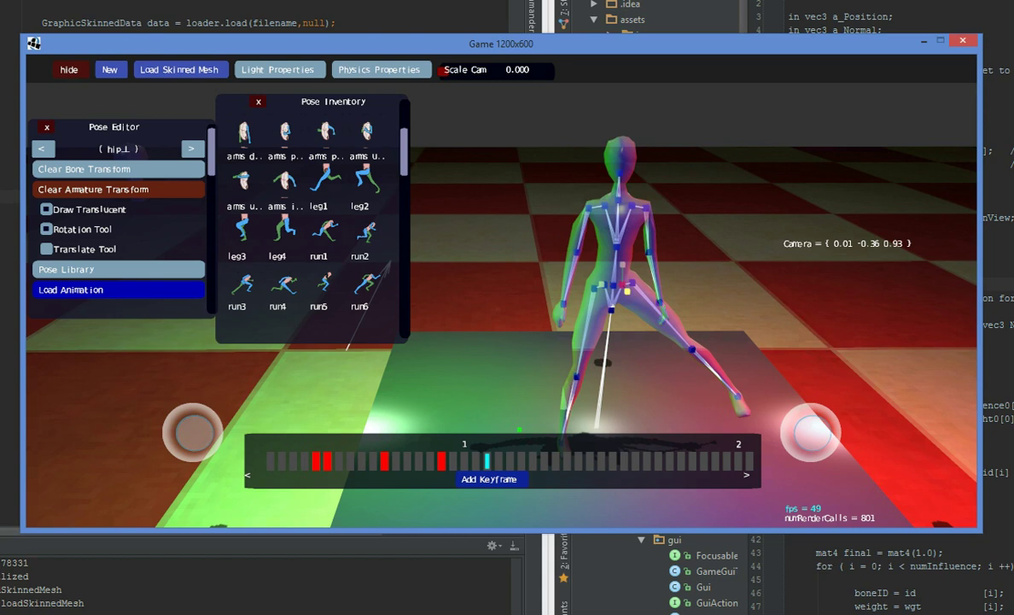
{"action": "left_click", "coordinate": [489, 479]}
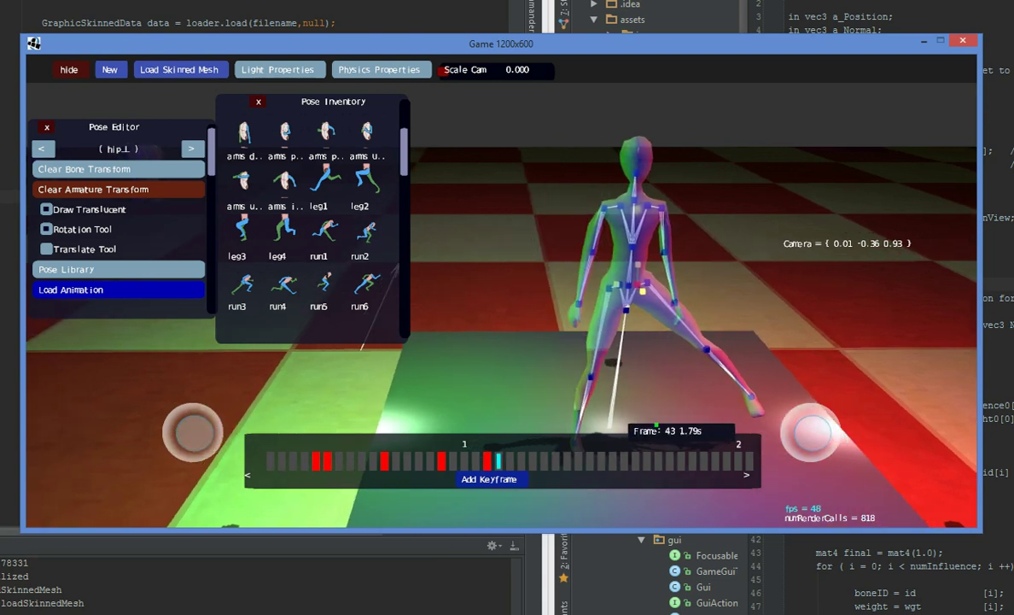
Play the keyframed arm and leg animation on the figure and pause it after watching the motion.
{"action": "key", "text": "d"}
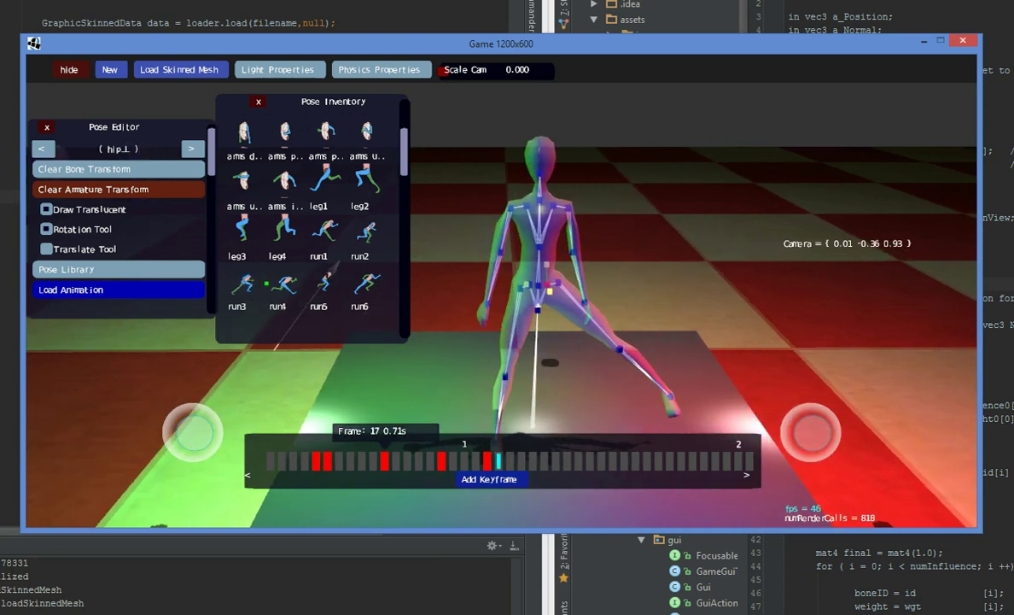
{"action": "scroll", "coordinate": [119, 213], "scroll_direction": "down", "scroll_amount": 2}
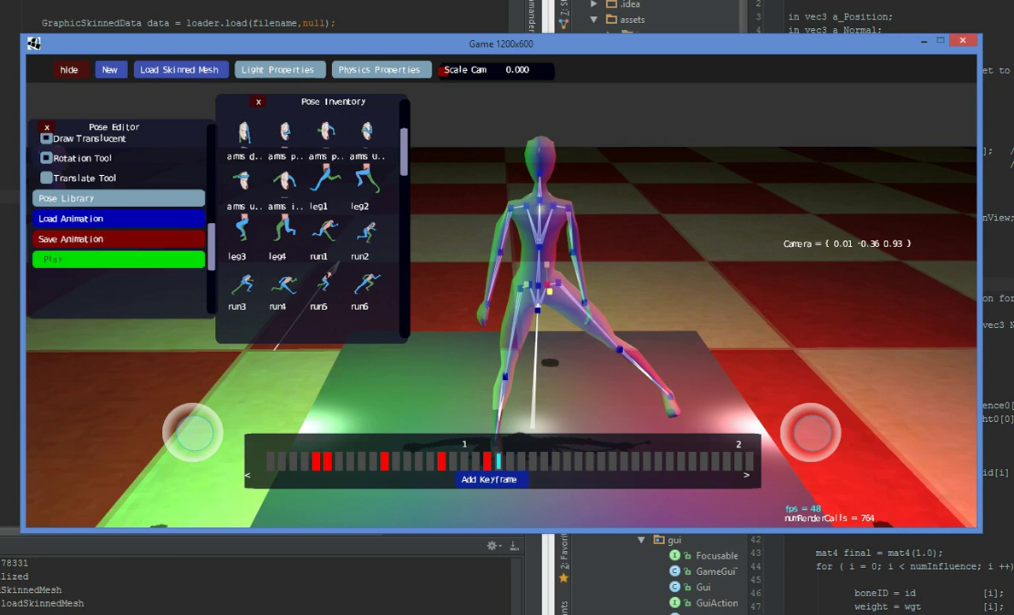
{"action": "left_click", "coordinate": [118, 258]}
{"action": "key", "text": "a"}
{"action": "key", "text": "d"}
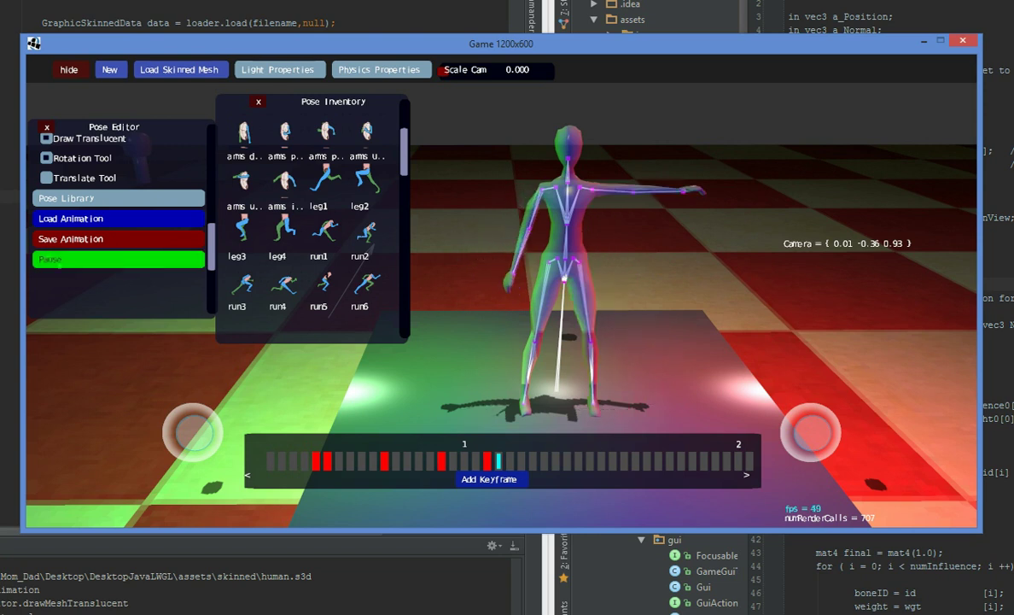
{"action": "left_click", "coordinate": [59, 264]}
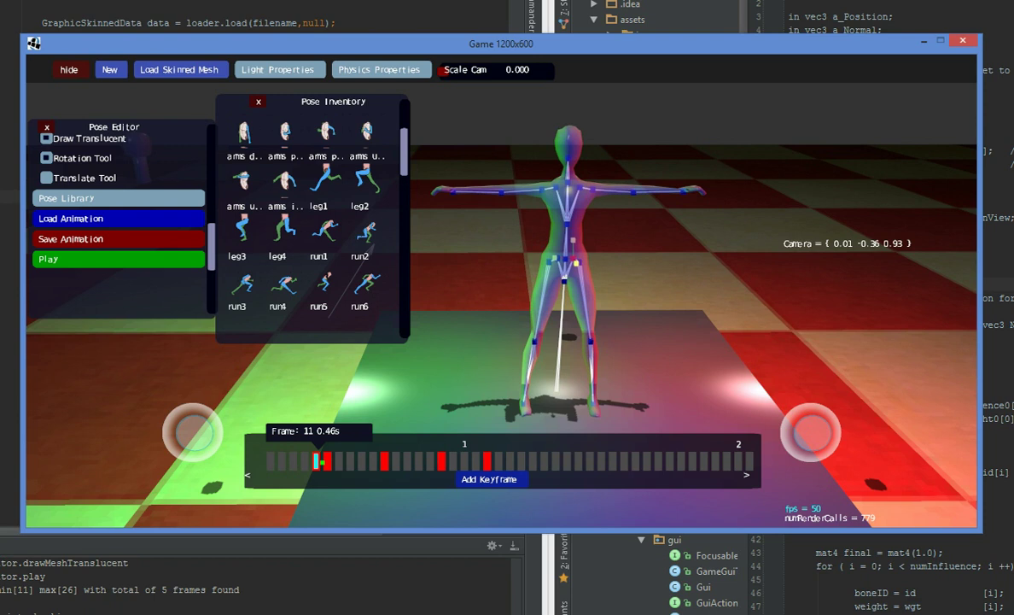
Delete every keyframe from the timeline and clear the armature transform to return the figure to its T-pose.
{"action": "left_click", "coordinate": [361, 462]}
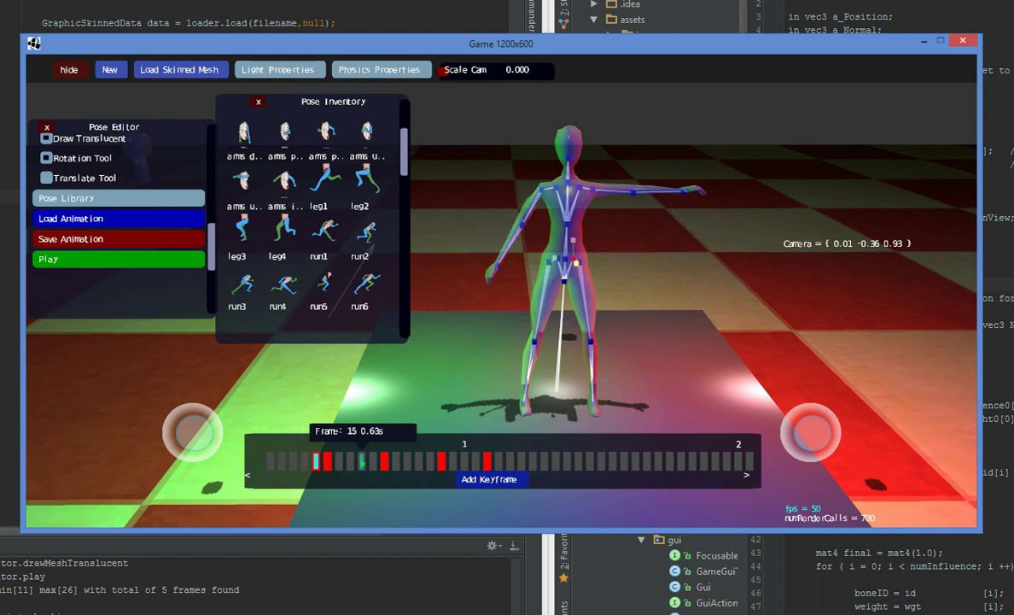
{"action": "mouse_move", "coordinate": [362, 463]}
{"action": "left_mouse_down"}
{"action": "mouse_move", "coordinate": [324, 461]}
{"action": "mouse_move", "coordinate": [487, 462]}
{"action": "mouse_move", "coordinate": [316, 462]}
{"action": "mouse_move", "coordinate": [480, 462]}
{"action": "left_mouse_up"}
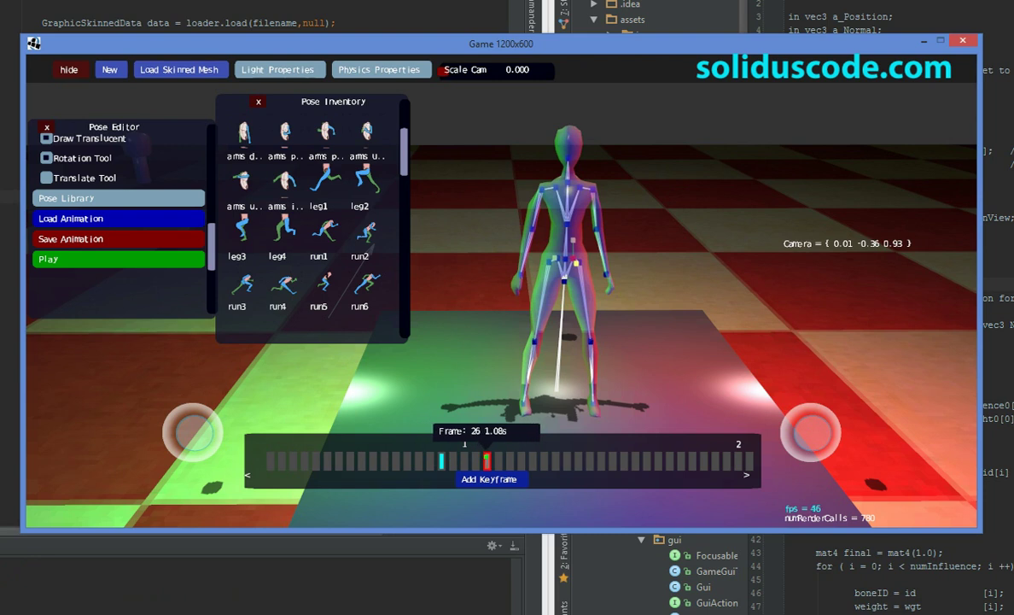
{"action": "left_click", "coordinate": [486, 462]}
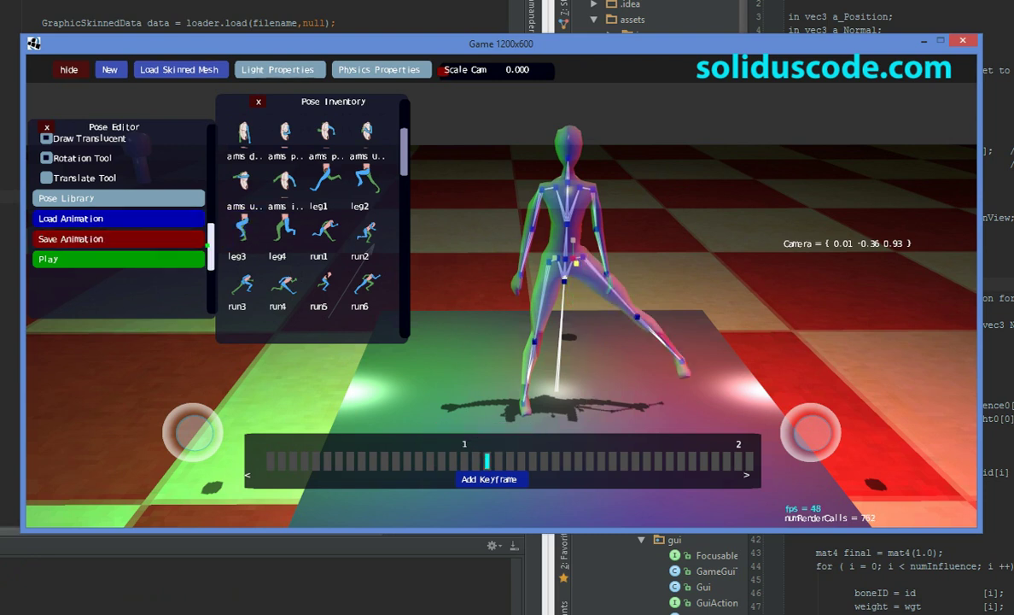
{"action": "scroll", "coordinate": [51, 175], "scroll_direction": "up", "scroll_amount": 2}
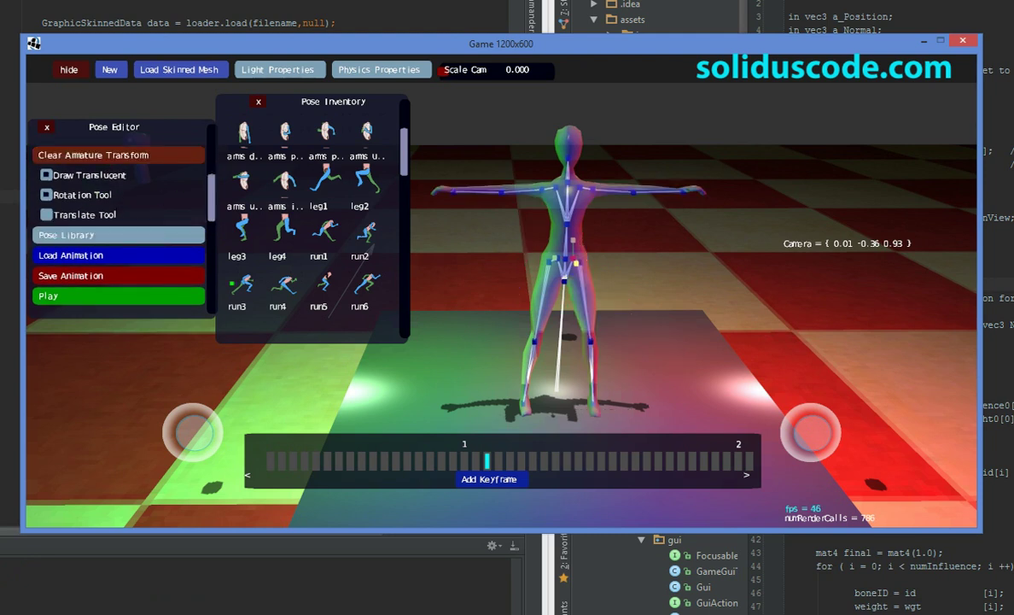
Set the current frame roughly midway between the 0.50 s and 1 s marks and open the file chooser for loading an animation.
{"action": "left_click", "coordinate": [395, 457]}
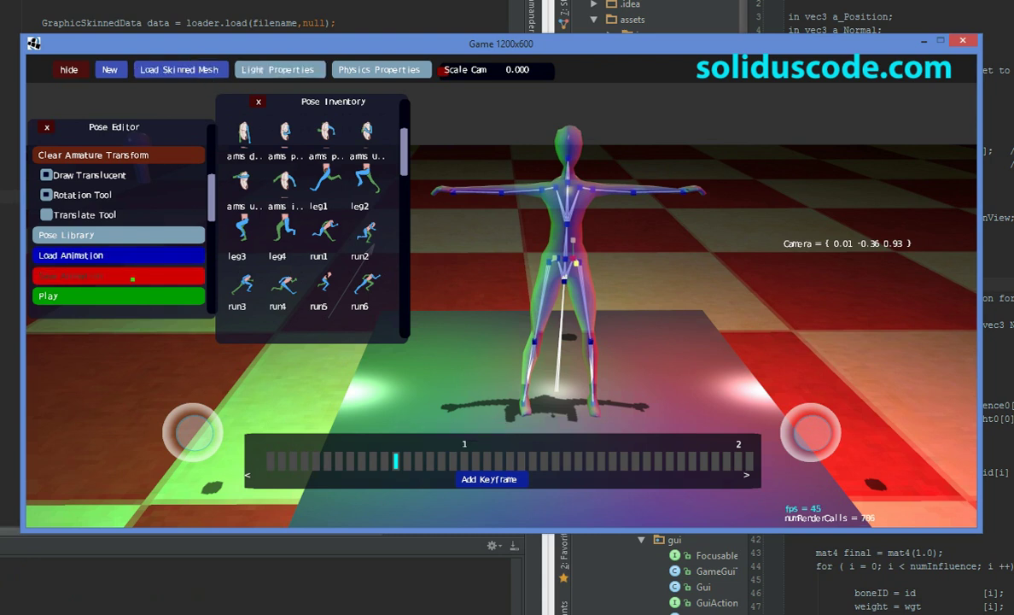
{"action": "scroll", "coordinate": [114, 269], "scroll_direction": "down", "scroll_amount": 1}
{"action": "scroll", "coordinate": [114, 269], "scroll_direction": "up", "scroll_amount": 1}
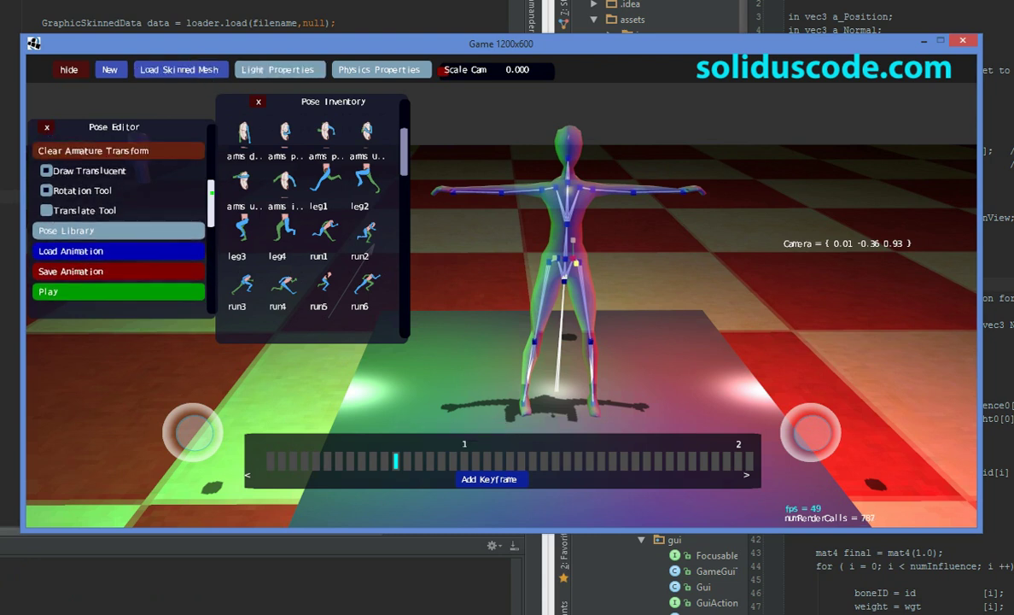
{"action": "scroll", "coordinate": [113, 269], "scroll_direction": "up", "scroll_amount": 1}
{"action": "left_click", "coordinate": [114, 271]}
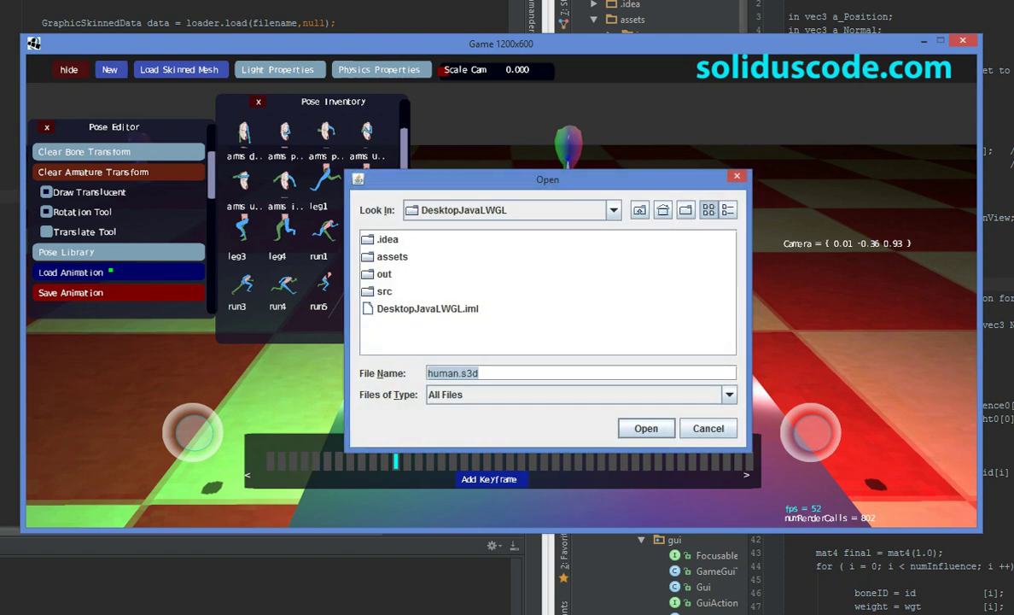
Load the run.sc animation from the animation folder inside assets.
{"action": "double_click", "coordinate": [384, 291]}
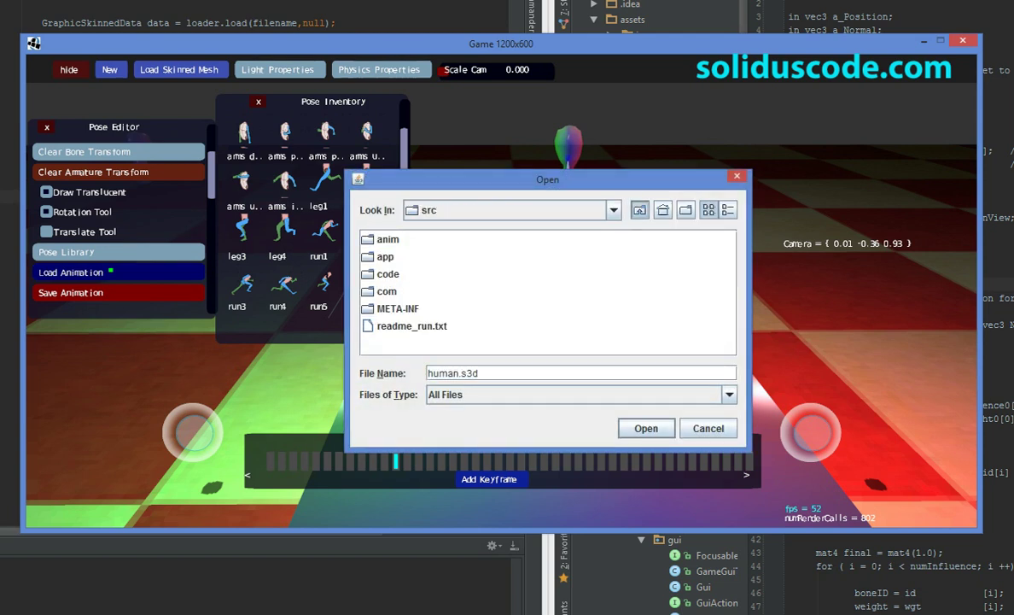
{"action": "left_click", "coordinate": [639, 210]}
{"action": "double_click", "coordinate": [393, 257]}
{"action": "left_click", "coordinate": [398, 240]}
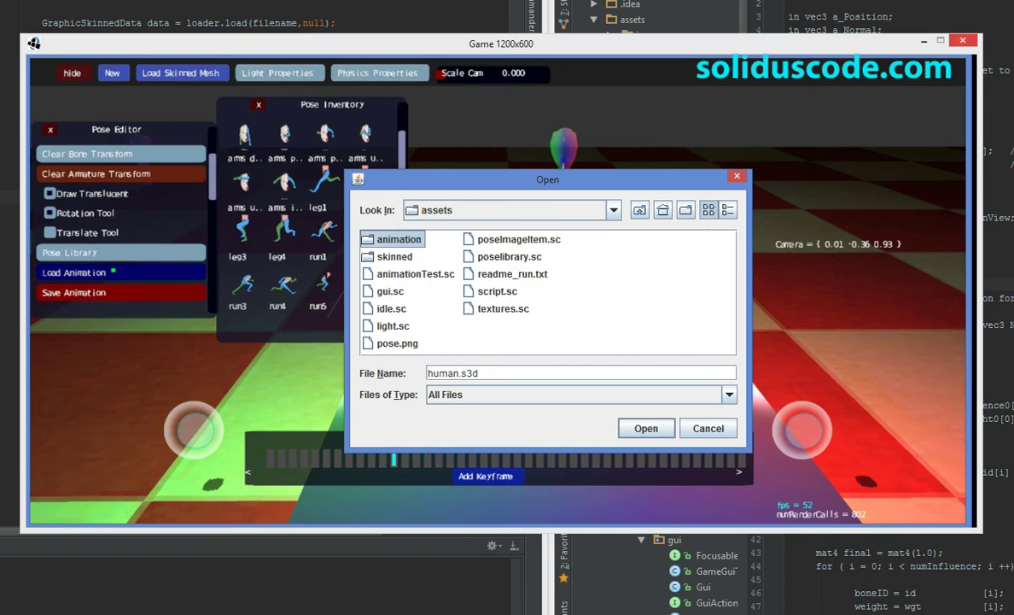
{"action": "double_click", "coordinate": [398, 240]}
{"action": "left_click", "coordinate": [390, 274]}
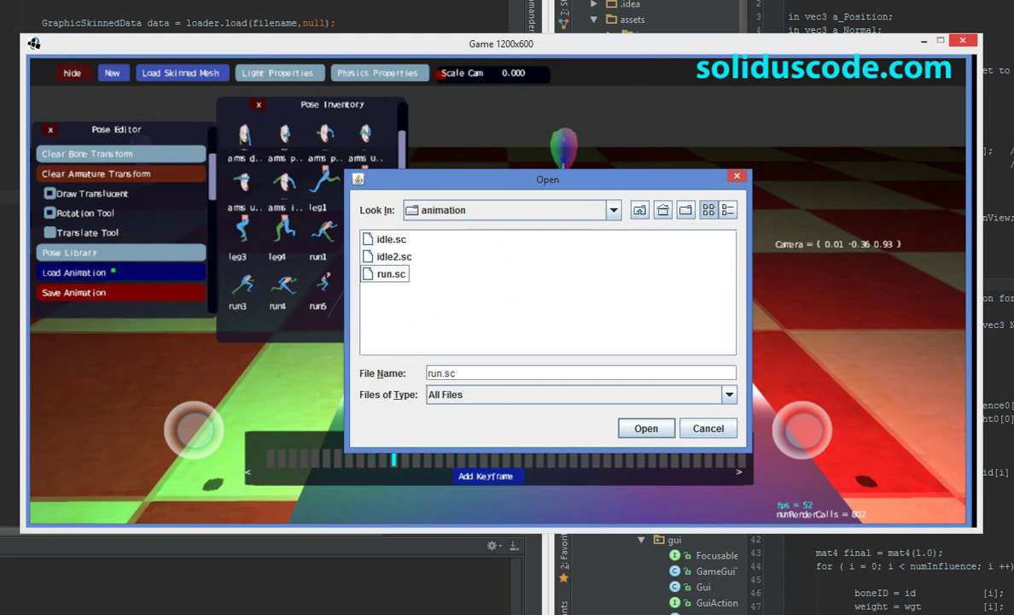
{"action": "left_click", "coordinate": [647, 428]}
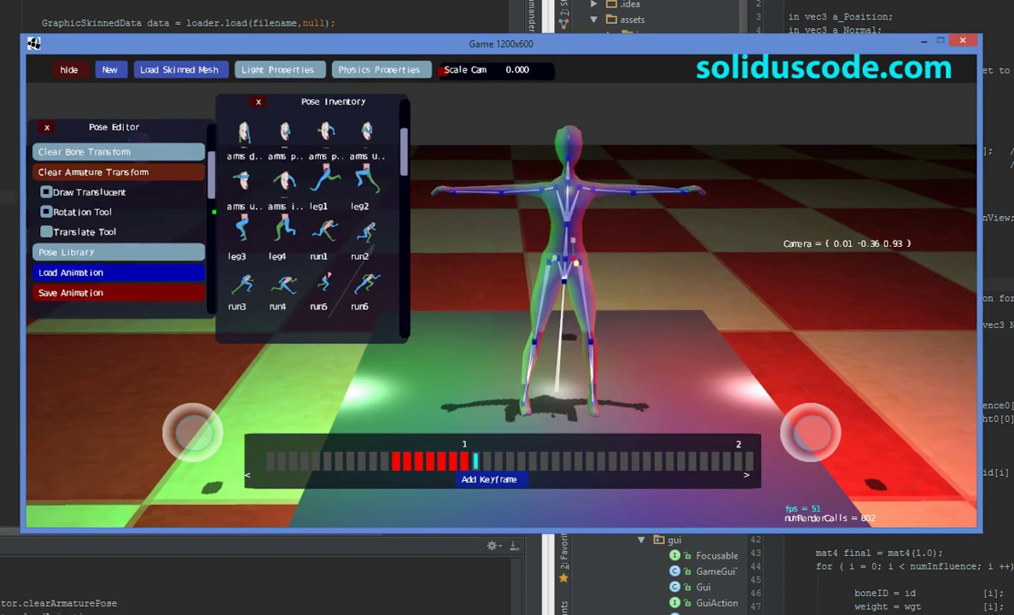
Play the loaded run animation and examine the running motion from the side, from the front and from farther away.
{"action": "left_click_drag", "start_coordinate": [212, 189], "coordinate": [212, 253]}
{"action": "left_click", "coordinate": [129, 264]}
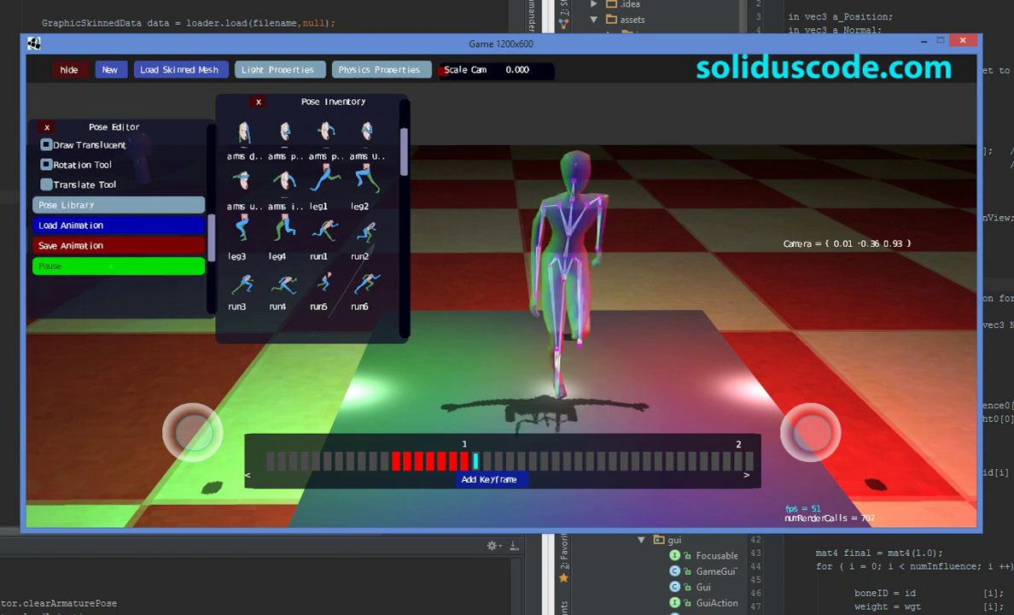
{"action": "left_click_drag", "start_coordinate": [812, 433], "coordinate": [869, 409]}
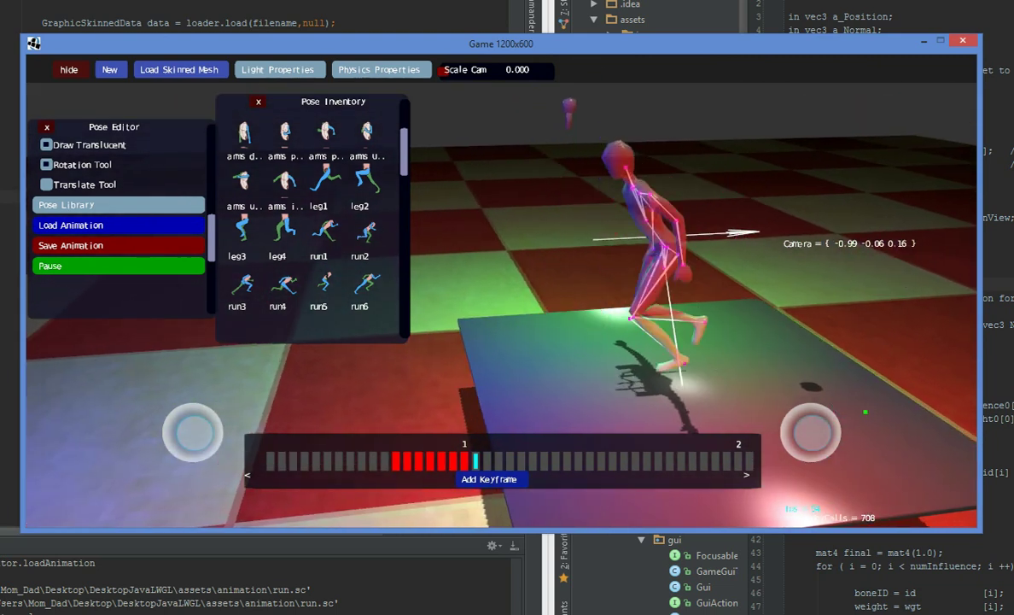
{"action": "left_click_drag", "start_coordinate": [814, 432], "coordinate": [844, 432]}
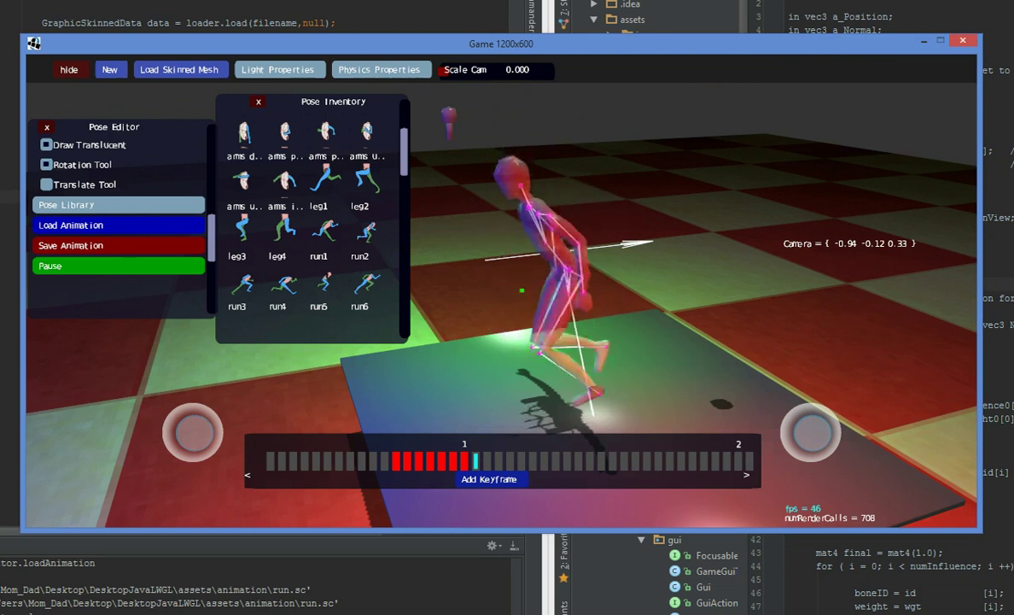
{"action": "left_click_drag", "start_coordinate": [811, 433], "coordinate": [732, 406]}
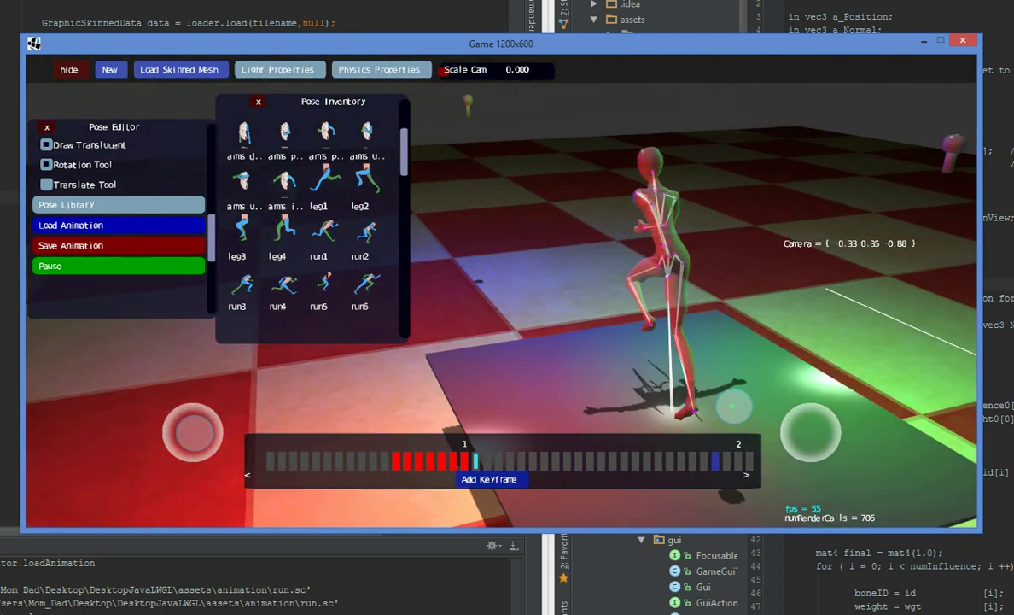
{"action": "left_click_drag", "start_coordinate": [891, 439], "coordinate": [803, 436]}
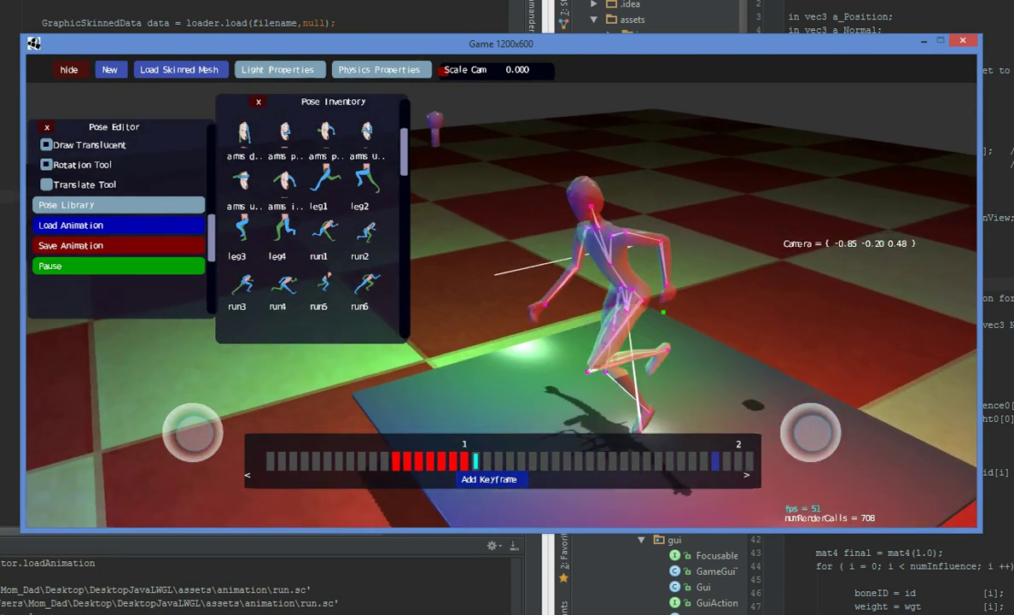
{"action": "key", "text": "s"}
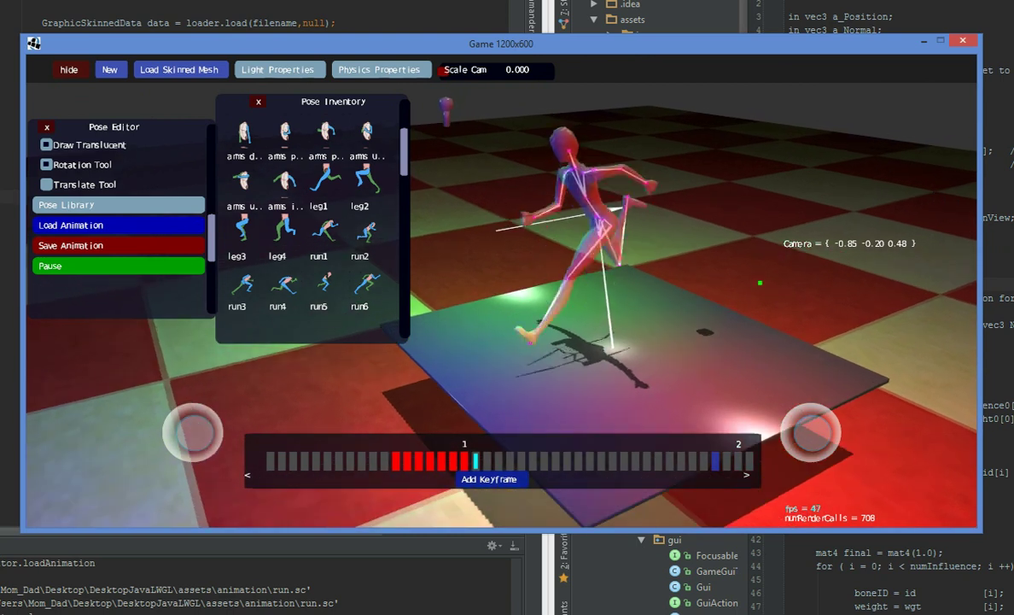
{"action": "key", "text": "s"}
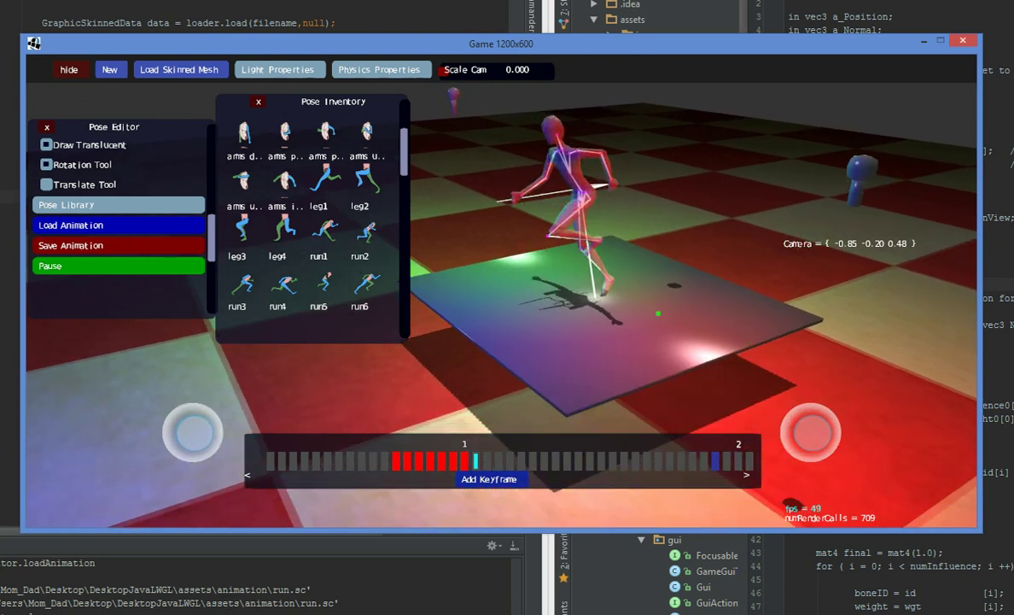